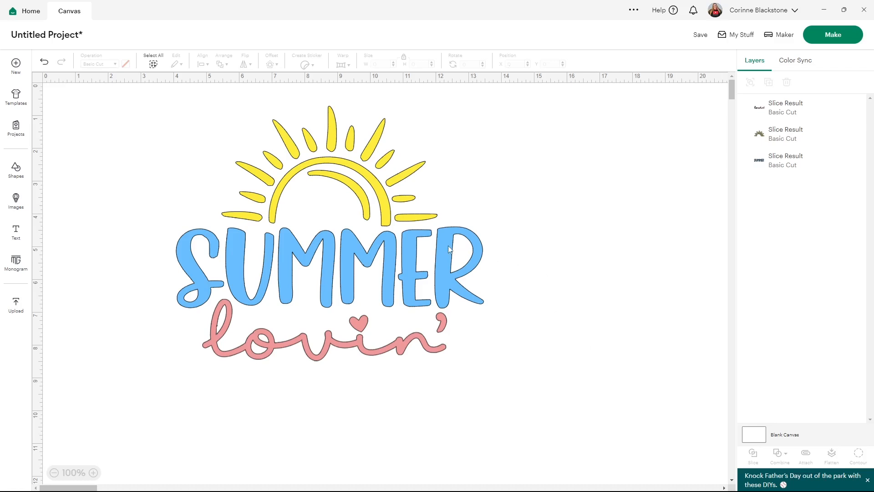
drag(448, 245, 643, 245)
drag(266, 135, 88, 112)
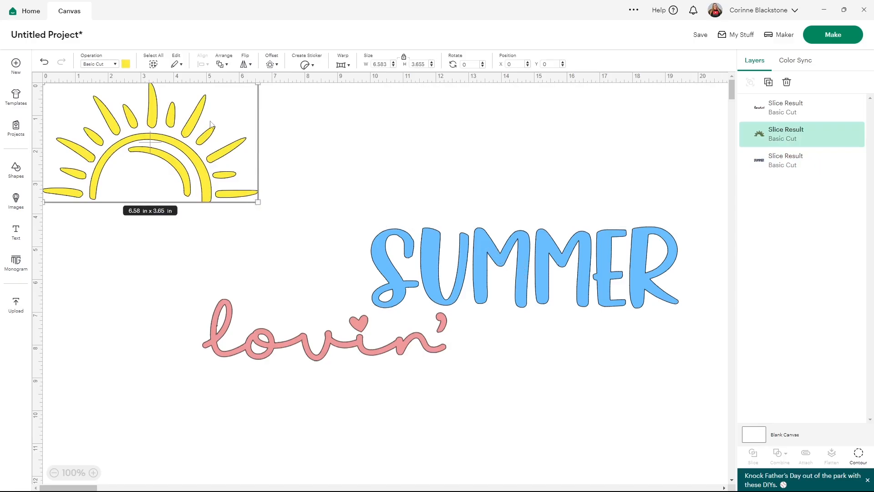
click(43, 64)
click(43, 63)
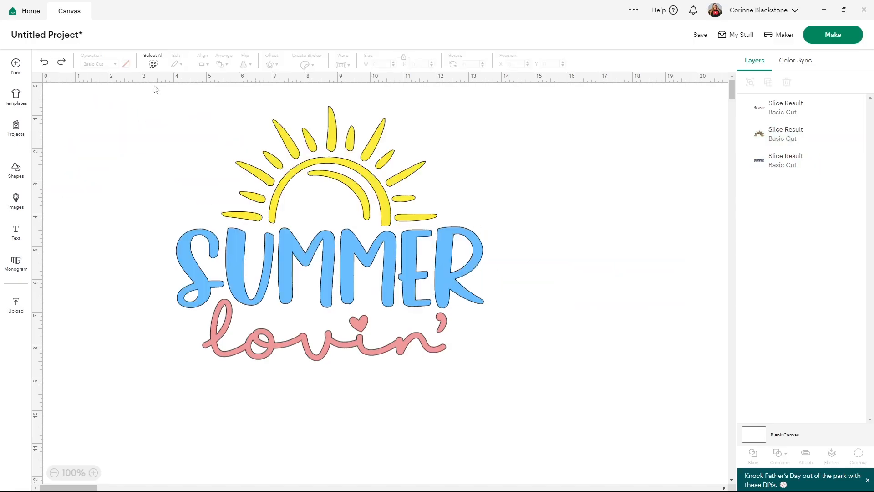
- Group the sun, SUMMER and lovin' pieces into one design
drag(134, 106, 665, 427)
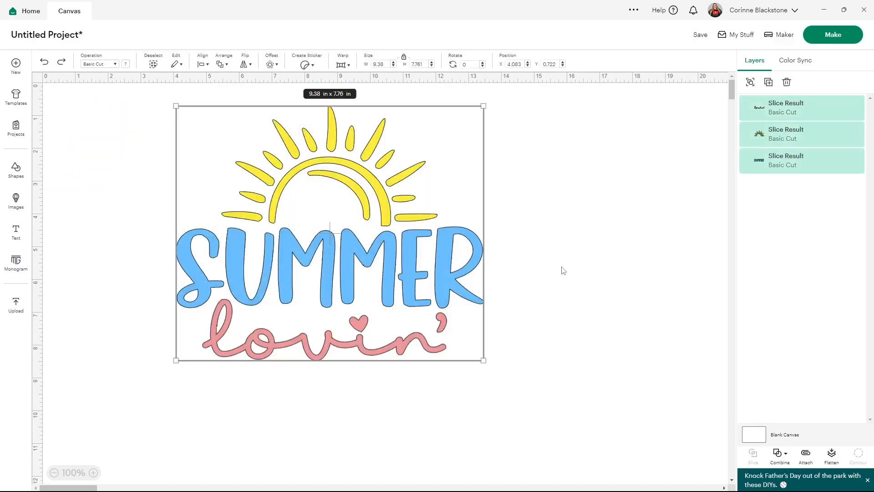
click(751, 83)
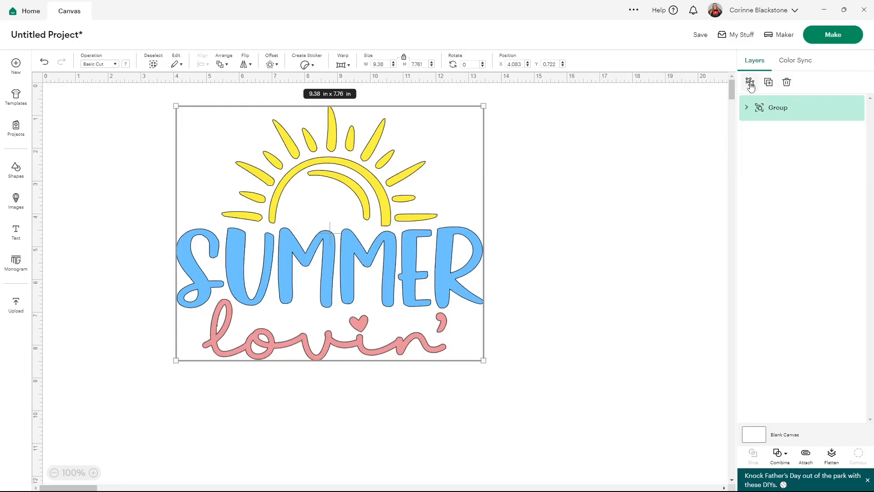
click(554, 265)
- Move the grouped design around the canvas as one unit and resize it proportionally to about 9.7 by 8 in
drag(433, 265, 364, 265)
click(473, 190)
drag(338, 182, 284, 220)
drag(316, 362, 492, 349)
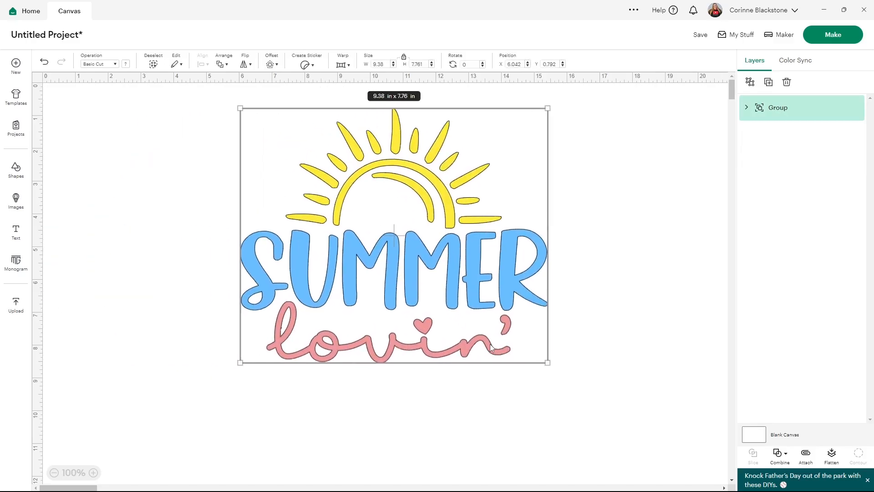
drag(547, 364, 523, 342)
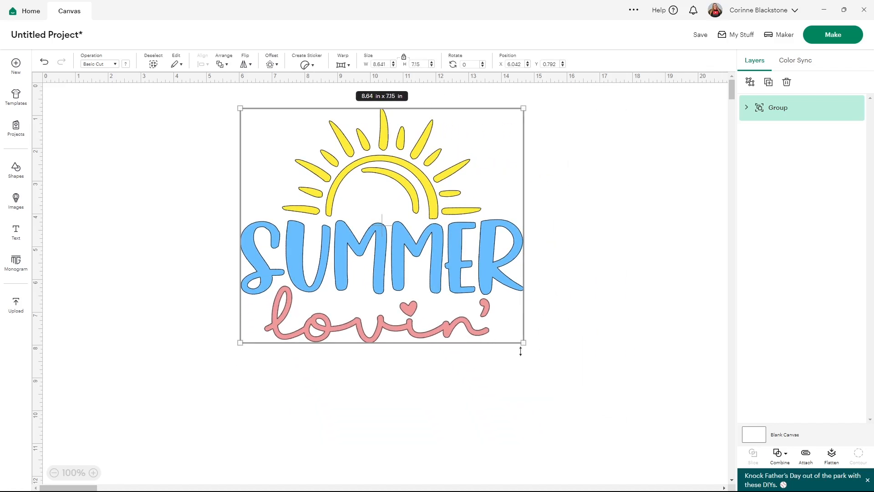
drag(524, 342, 559, 363)
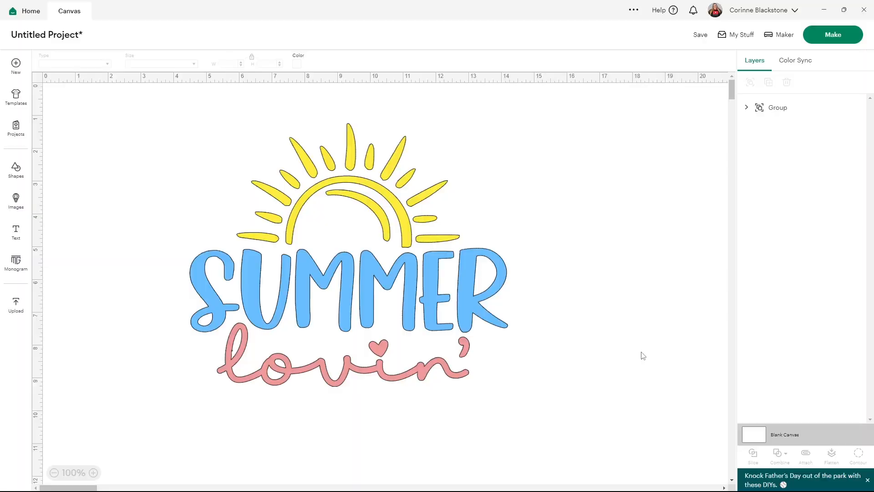
- Create a 0.556 in offset with rounded corners and welded offsets around the grouped design
click(494, 304)
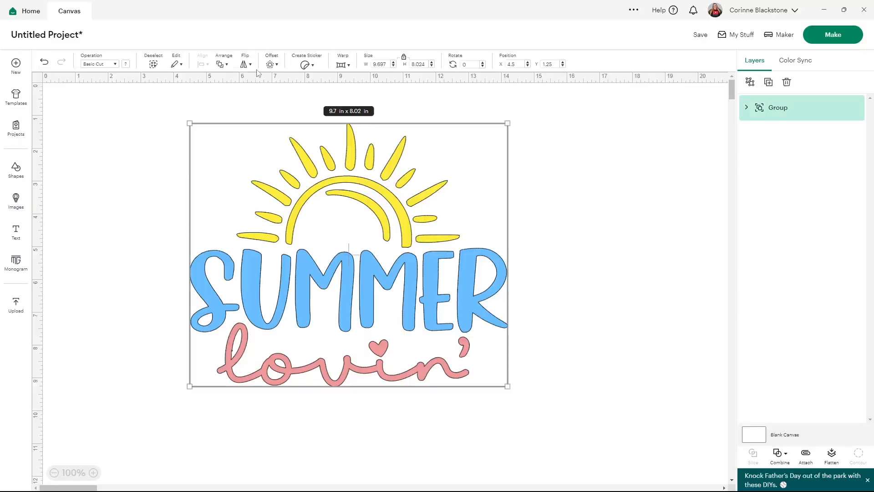
click(271, 64)
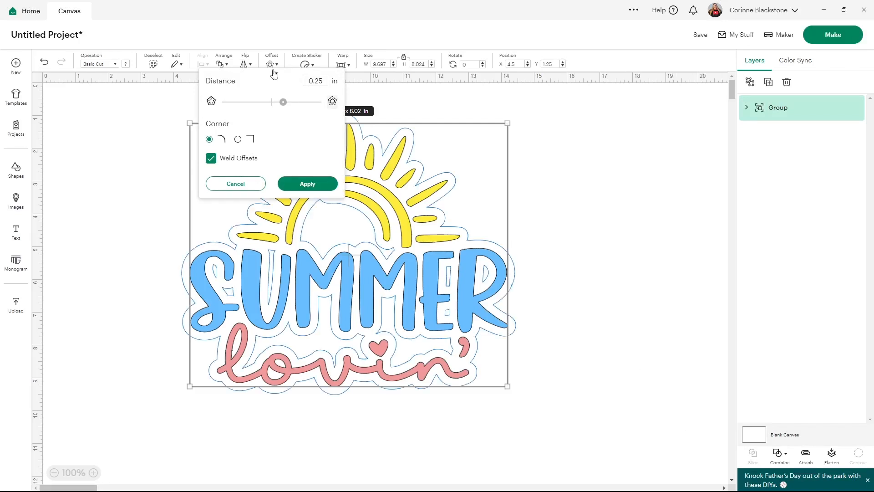
drag(284, 103, 298, 105)
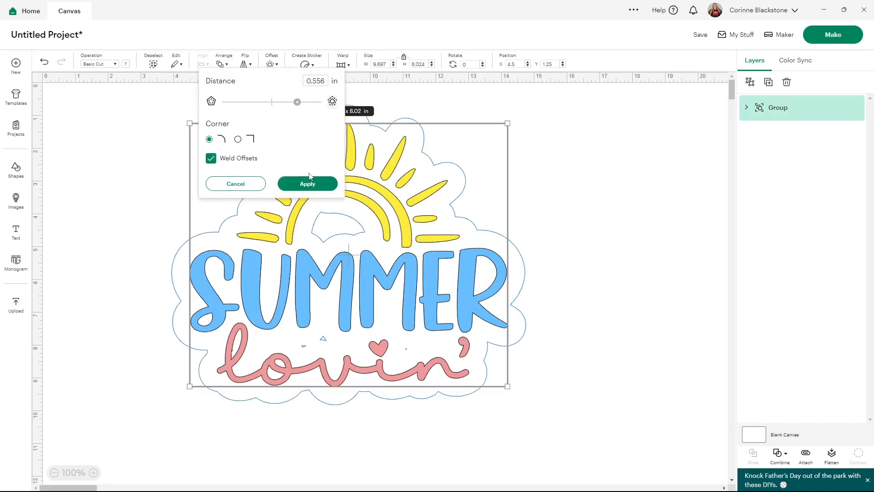
click(315, 184)
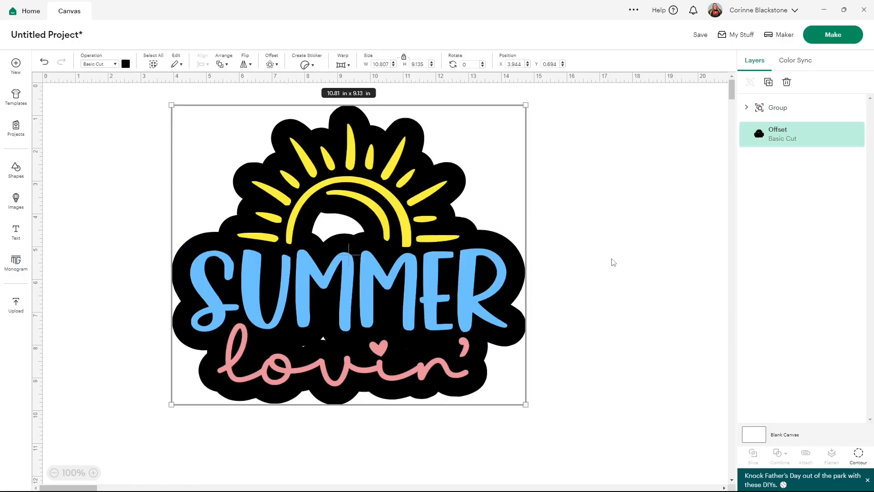
- Hide all contours of the black offset to fill its inner gaps
click(859, 453)
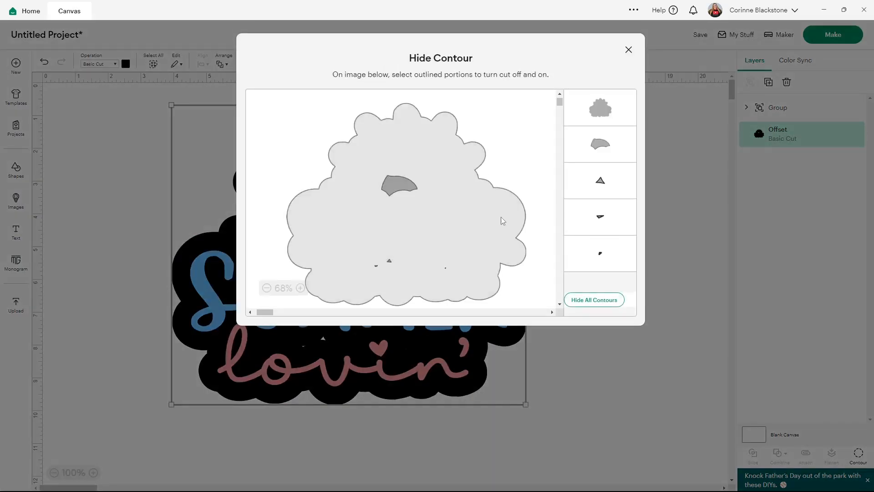
click(608, 300)
click(629, 50)
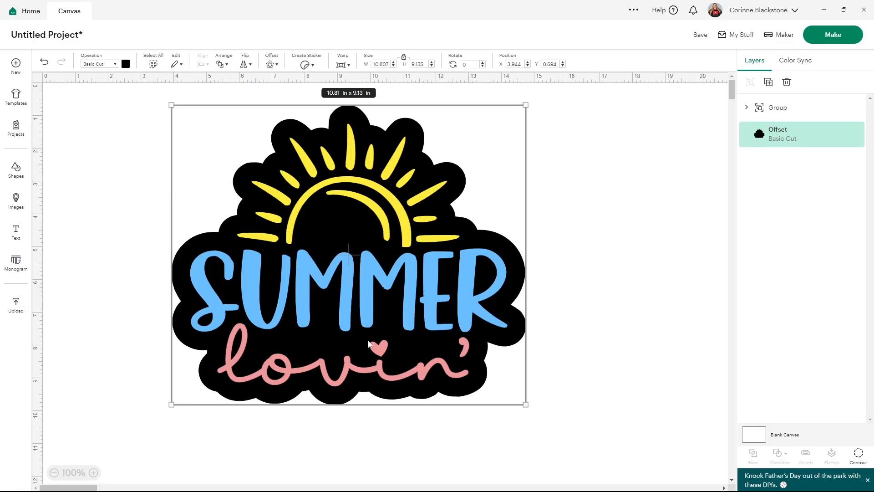
click(559, 253)
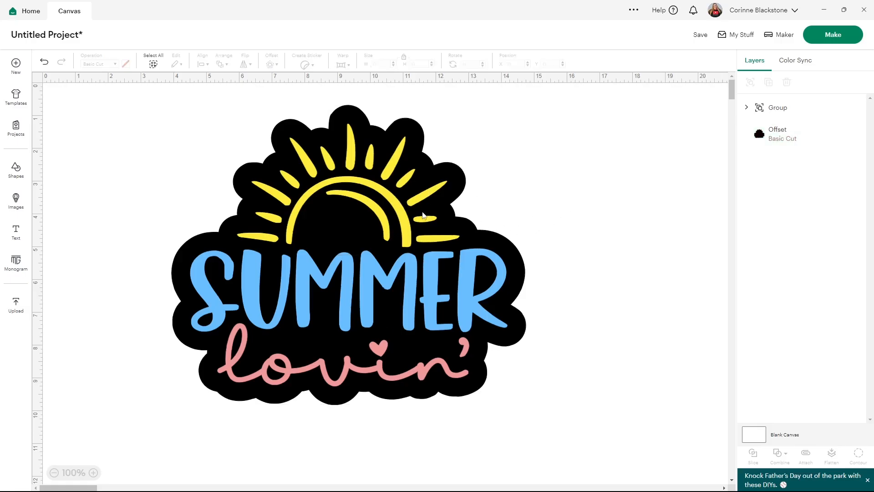
- Ungroup the design and select the sun, SUMMER and lovin' pieces one by one
click(482, 232)
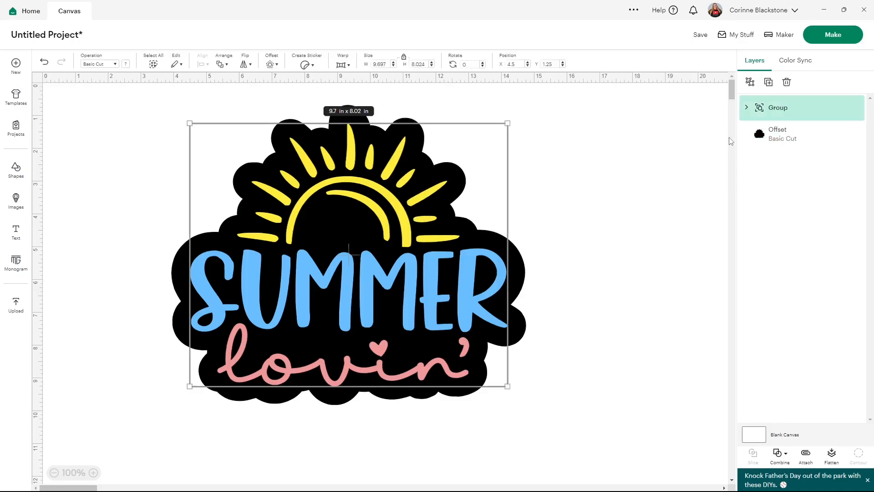
click(749, 82)
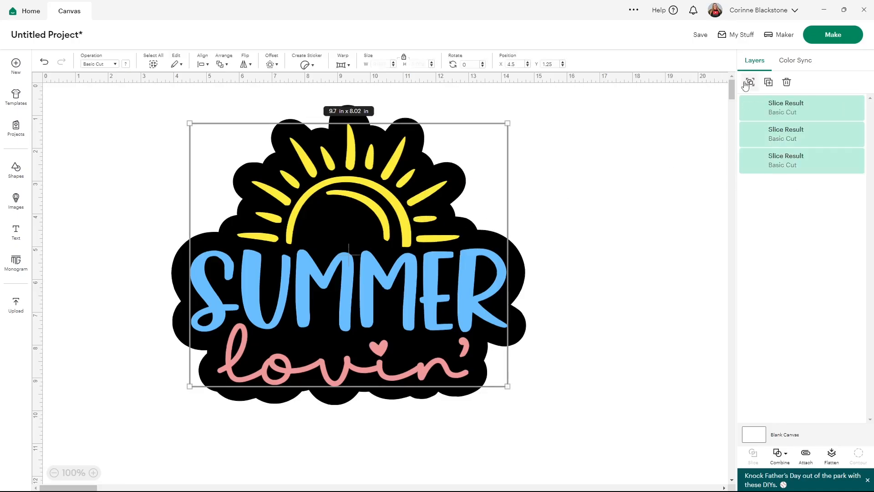
click(649, 179)
click(442, 183)
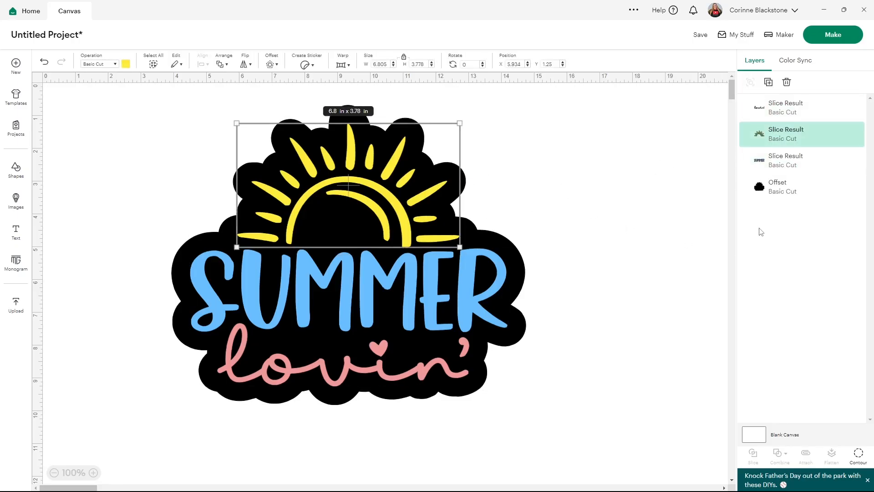
click(439, 270)
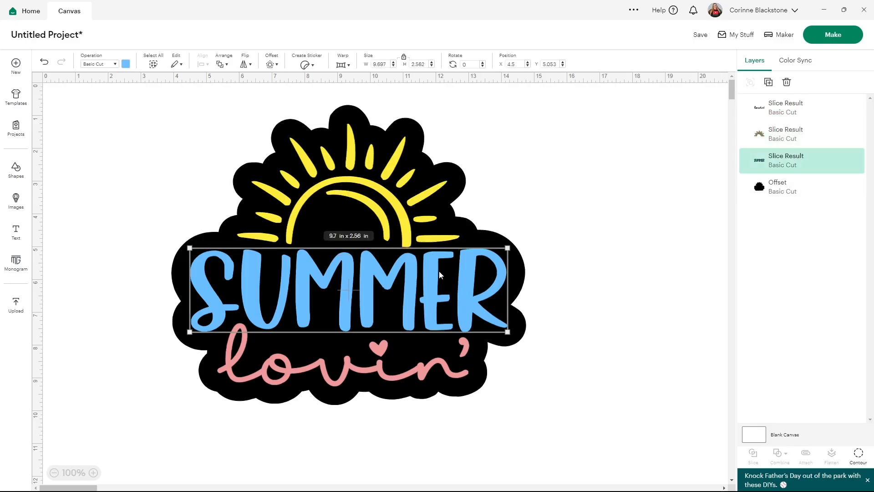
click(405, 366)
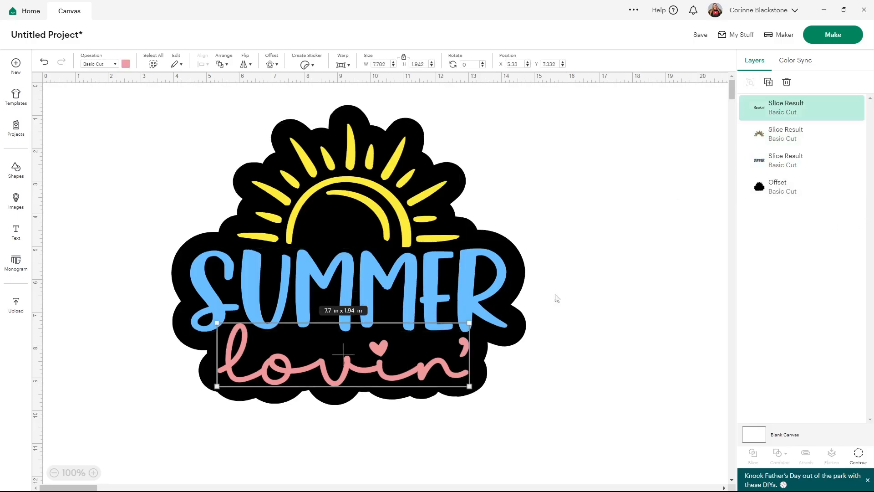
- Regroup the lovin', sun and SUMMER layers without the offset
shift+click(783, 134)
shift+click(775, 160)
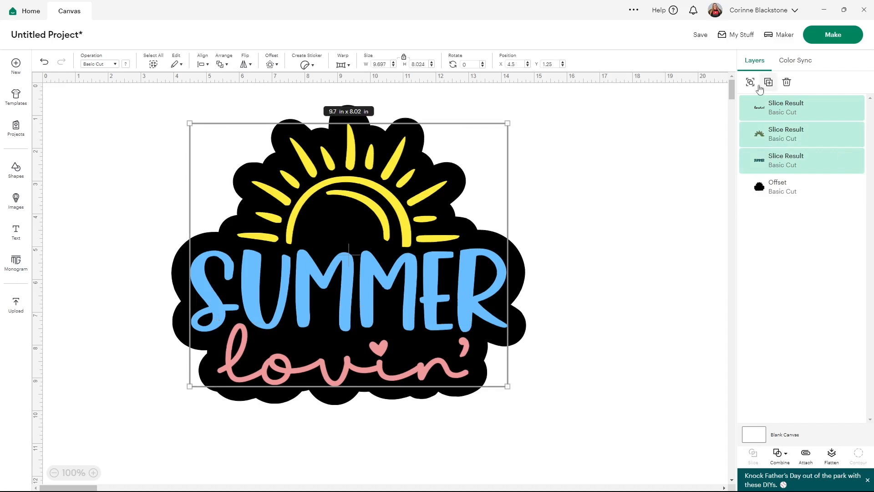
click(753, 85)
click(577, 279)
- Combine the design group and the black offset using Exclude, and move the result to X 5, Y 0.875
drag(568, 425, 110, 110)
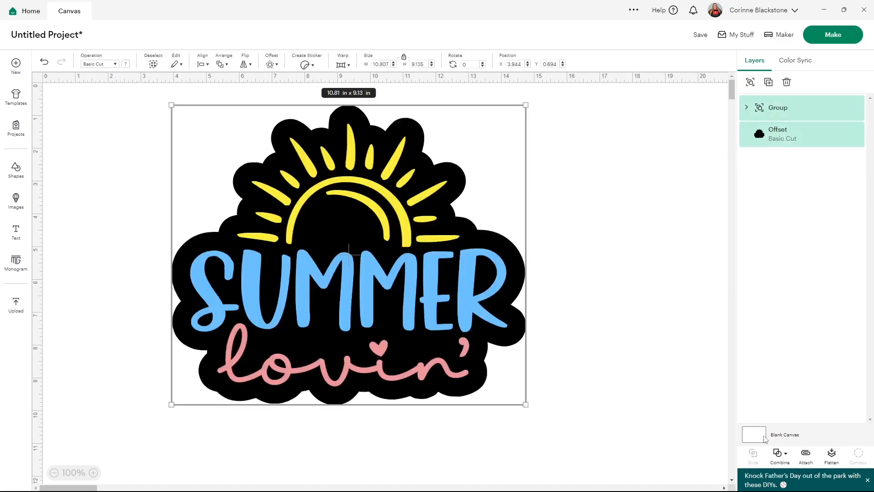
click(778, 455)
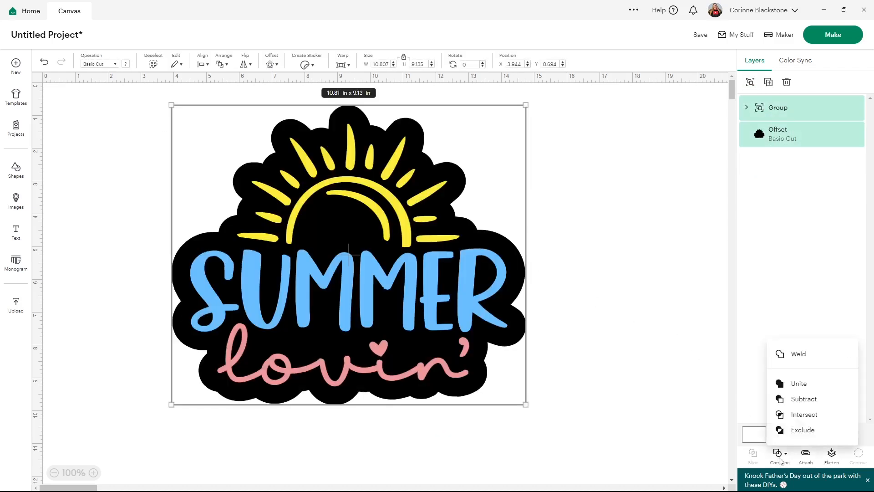
click(802, 431)
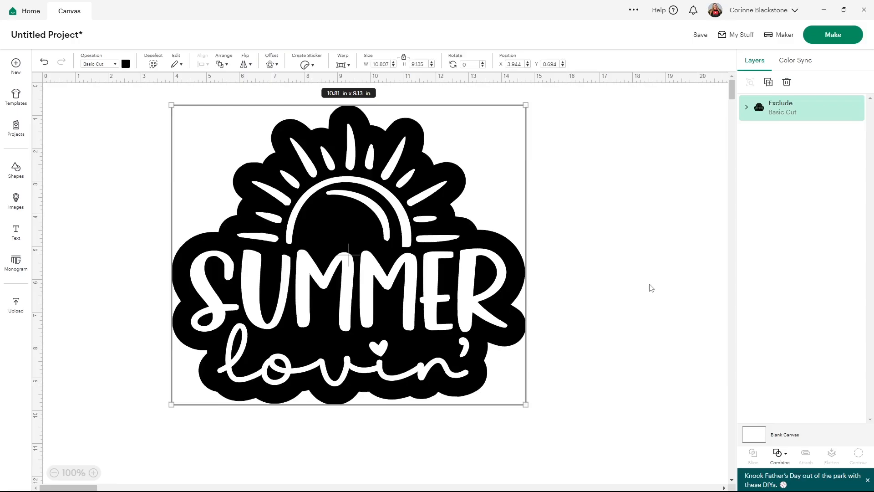
drag(380, 278, 415, 285)
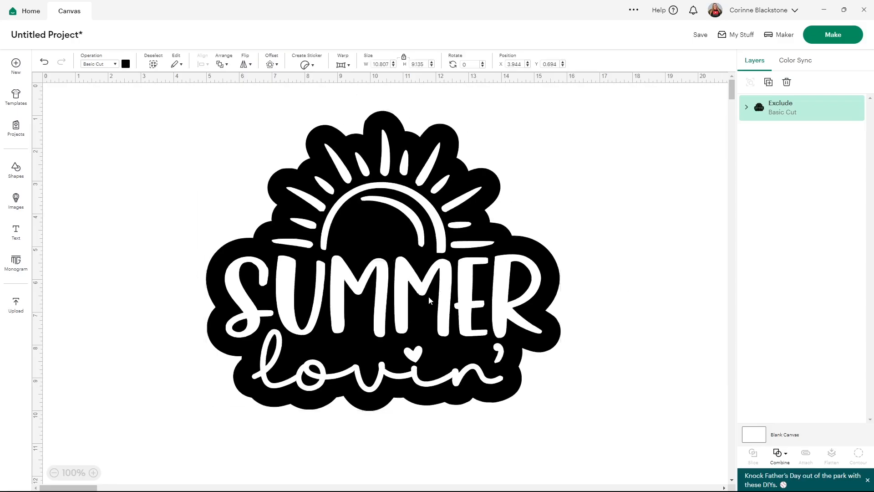
- Expand the Exclude layer and its nested group, and undo the Exclude on the combined design
click(746, 107)
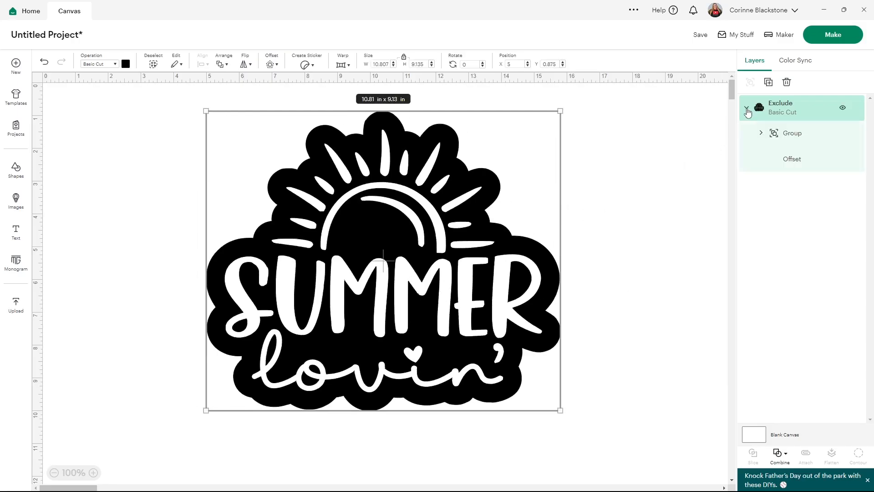
click(761, 133)
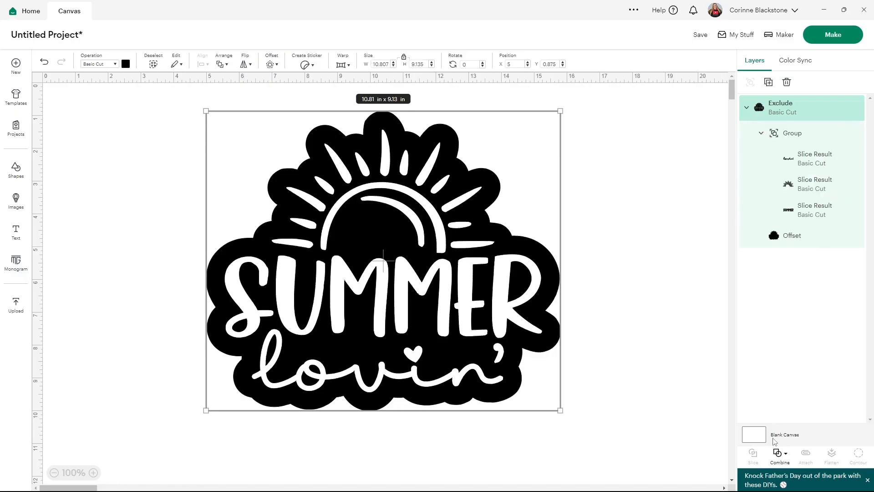
click(781, 454)
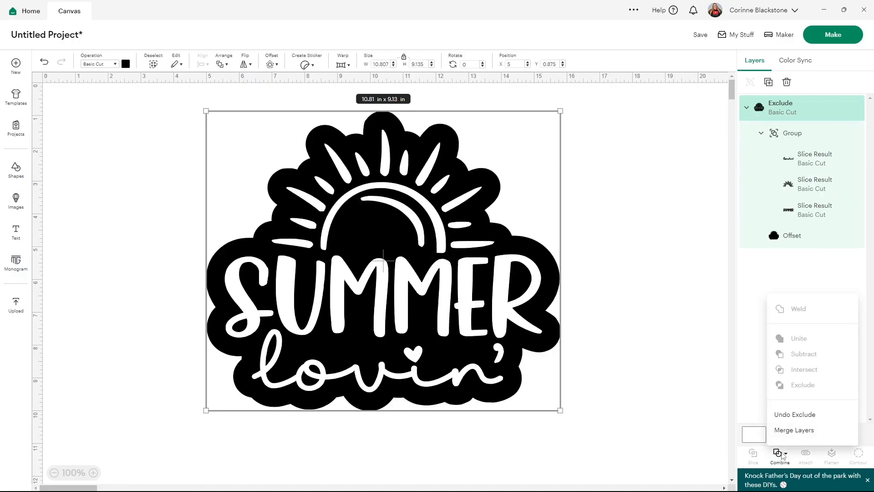
click(793, 415)
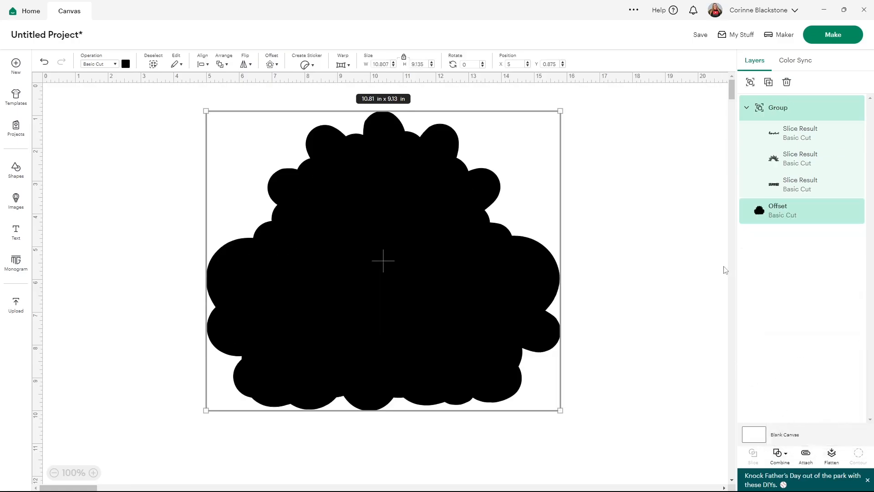
- Recolor the lovin' layer light pink and the sun layer yellow
click(774, 132)
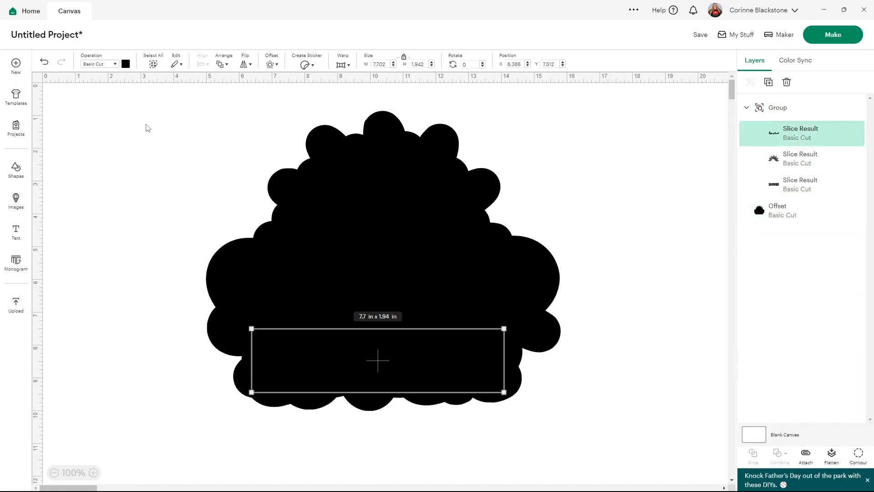
click(126, 66)
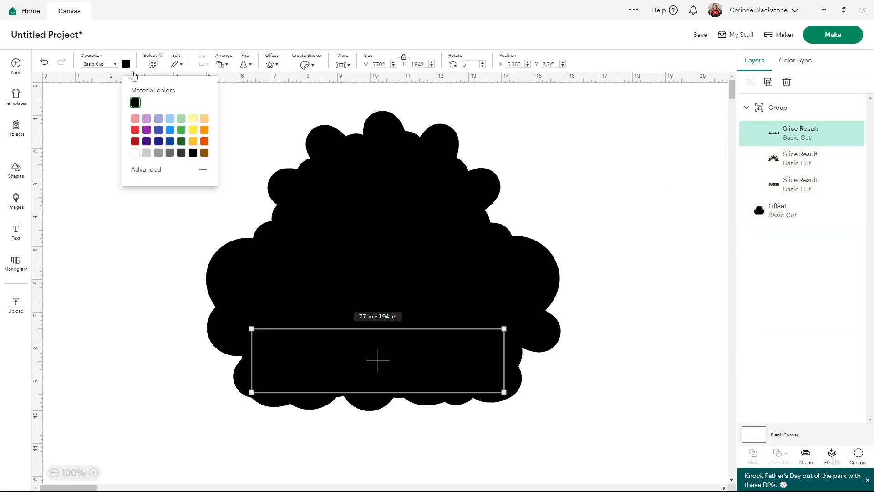
click(135, 120)
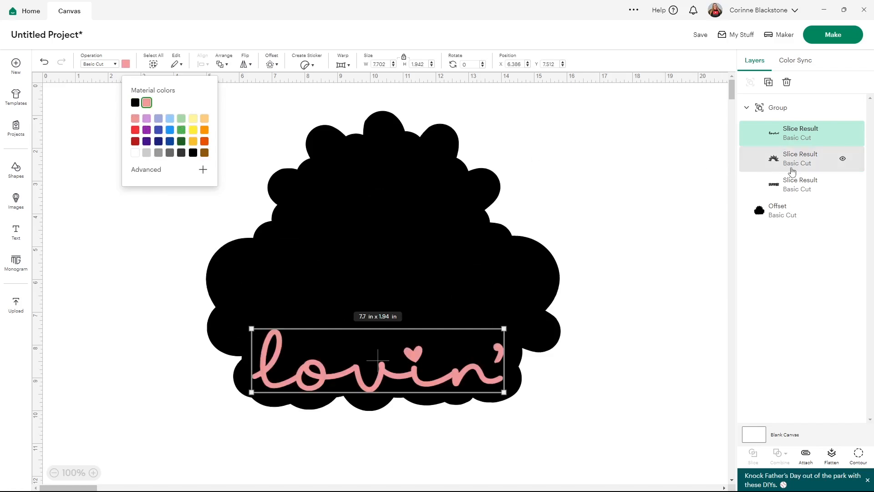
click(324, 139)
click(193, 130)
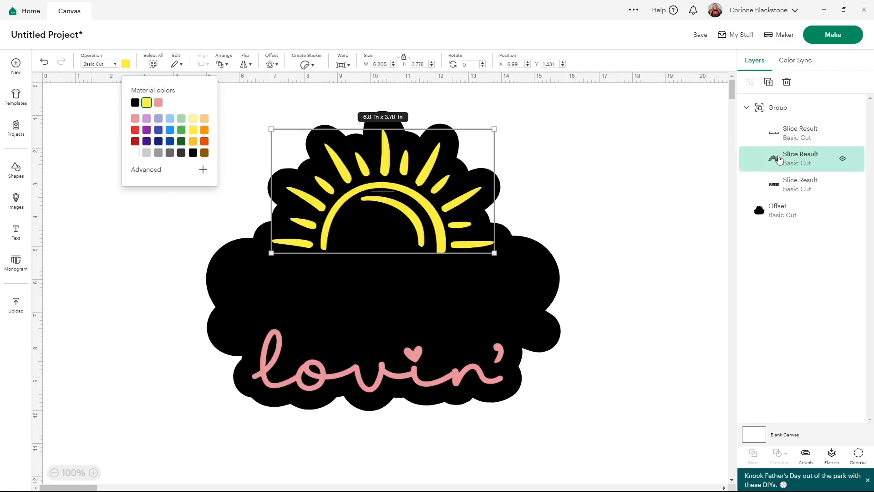
- Recolor the SUMMER layer light blue and deselect it
click(797, 179)
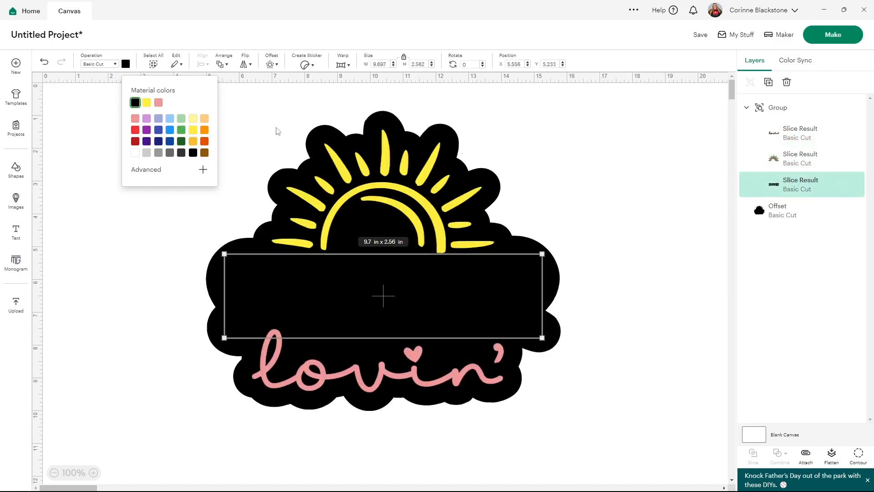
click(170, 119)
click(553, 194)
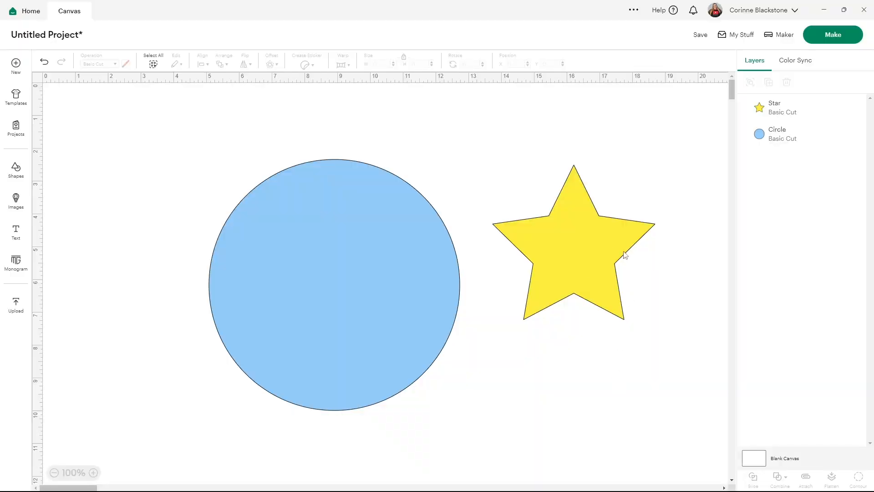
- Place the yellow star over the middle of the blue circle
drag(619, 251, 383, 285)
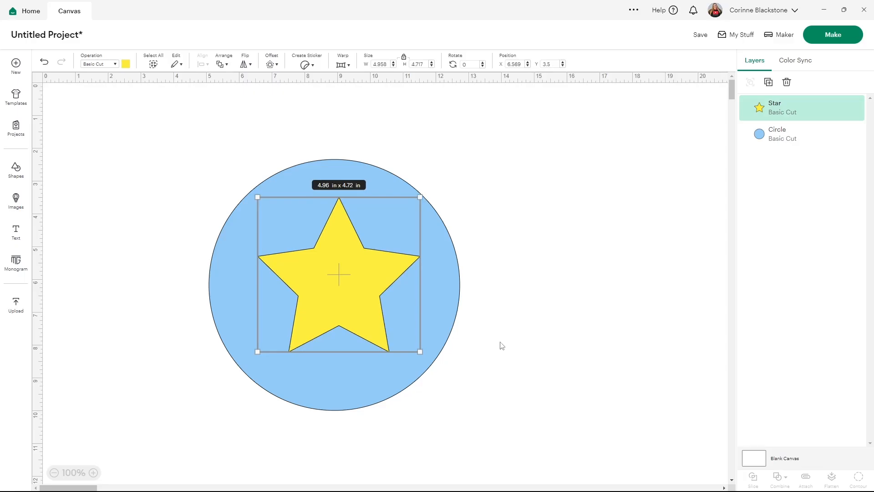
- Slice the blue circle with the yellow star placed over it
click(508, 333)
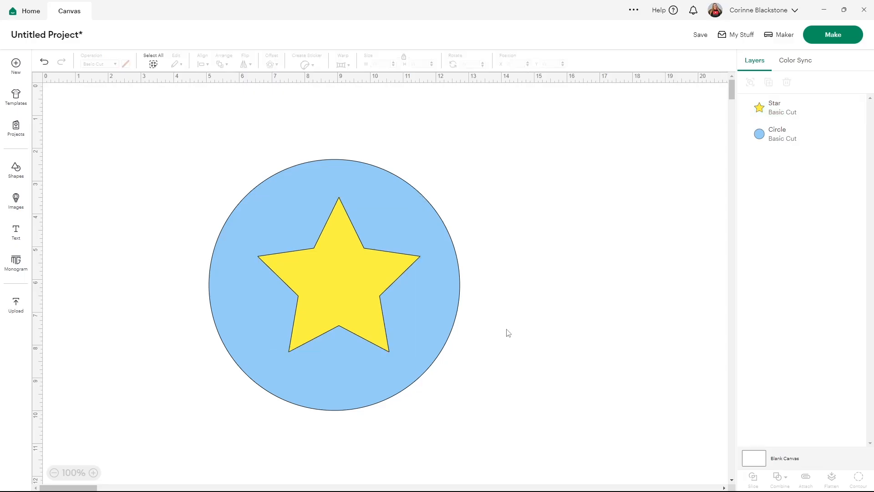
drag(167, 149, 486, 402)
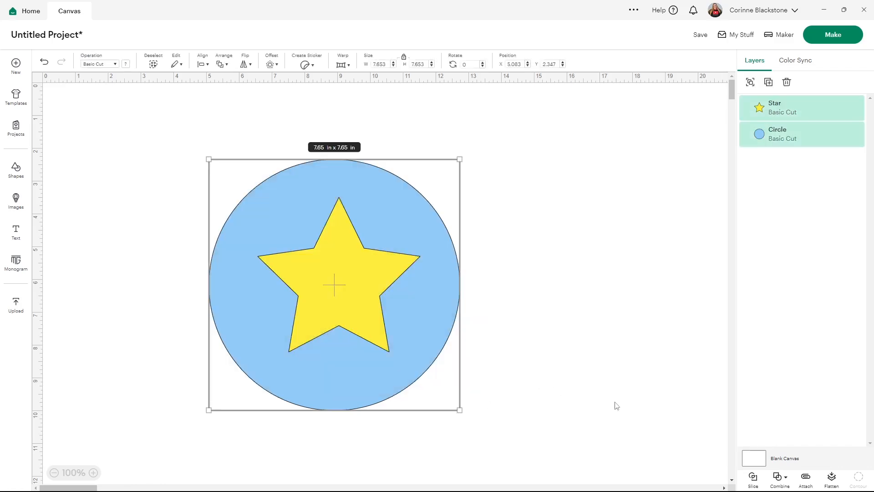
click(752, 483)
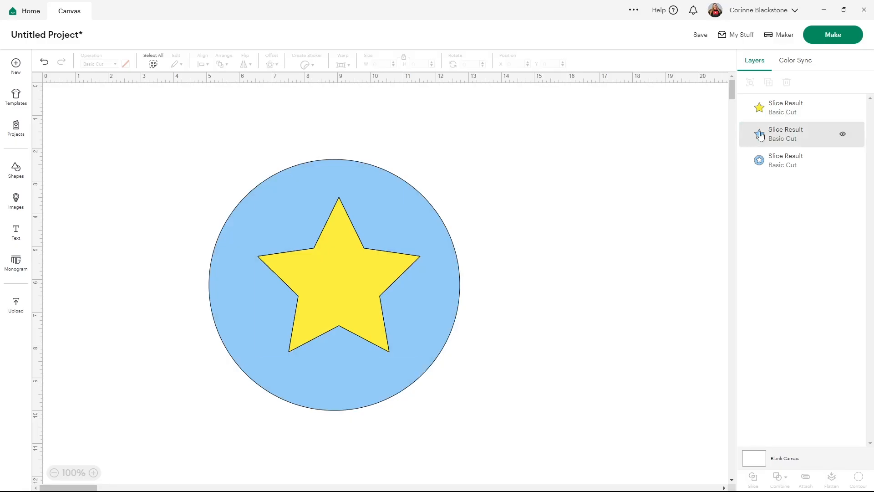
- Delete the yellow star and blue star slice results, keeping only the circle with the star cutout
click(760, 136)
click(775, 108)
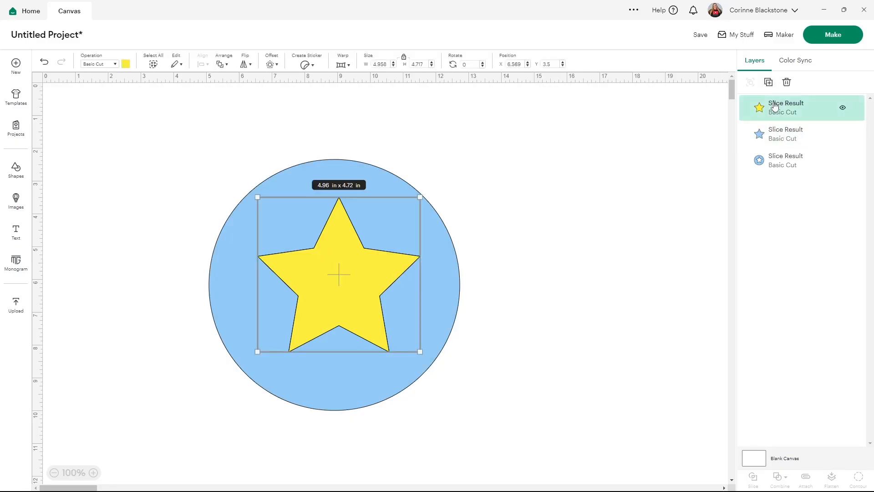
key(Delete)
click(775, 107)
key(Delete)
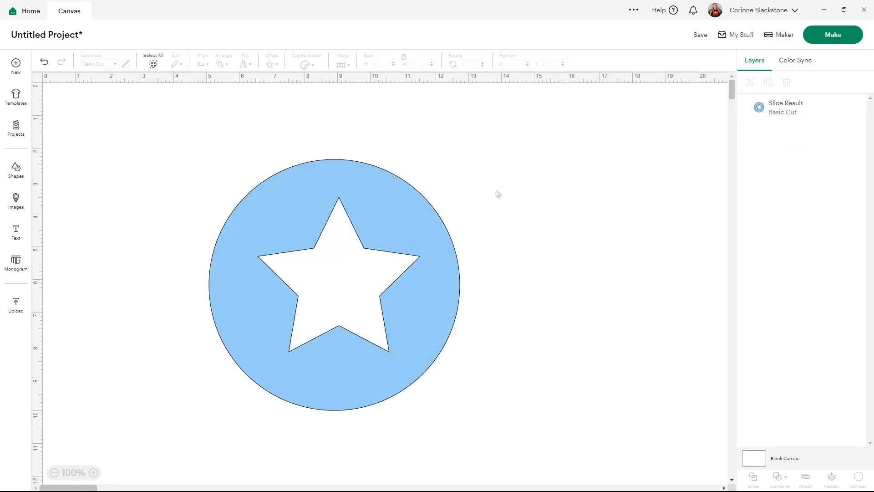
- Undo both slice result deletions and the slice of the star and circle
click(45, 60)
click(45, 61)
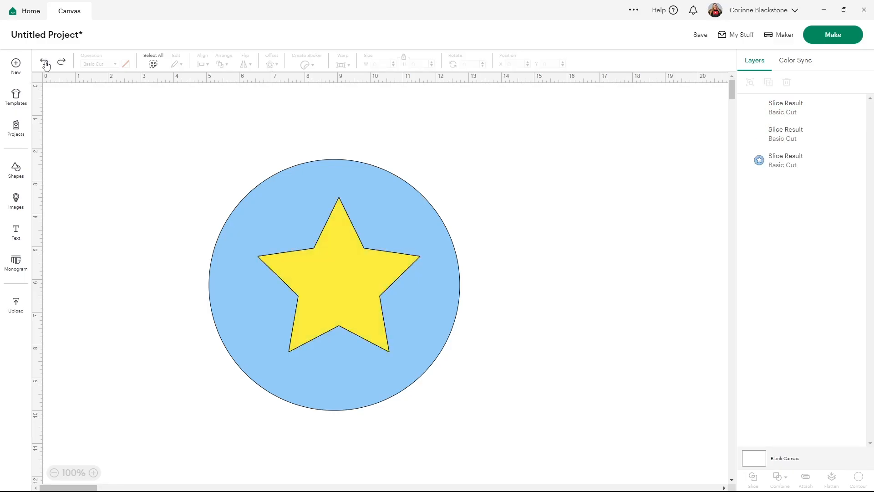
click(46, 64)
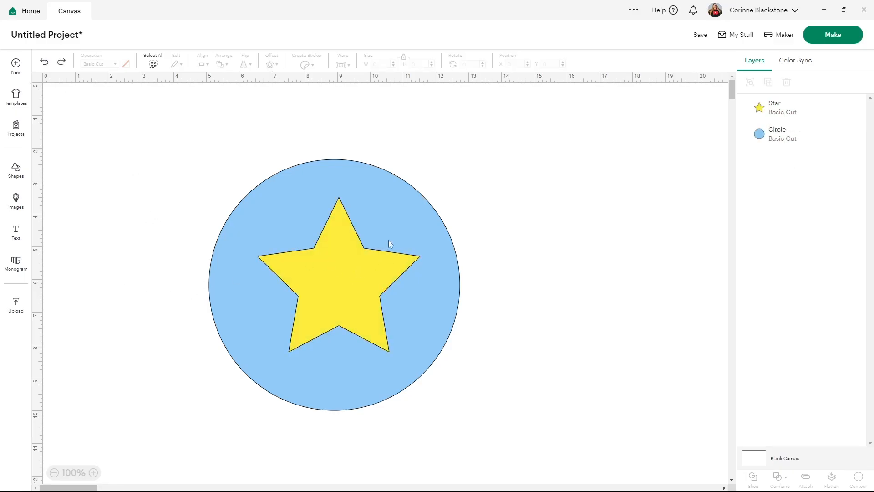
- Combine the star and circle with Exclude, and undo the combination
drag(524, 344, 164, 196)
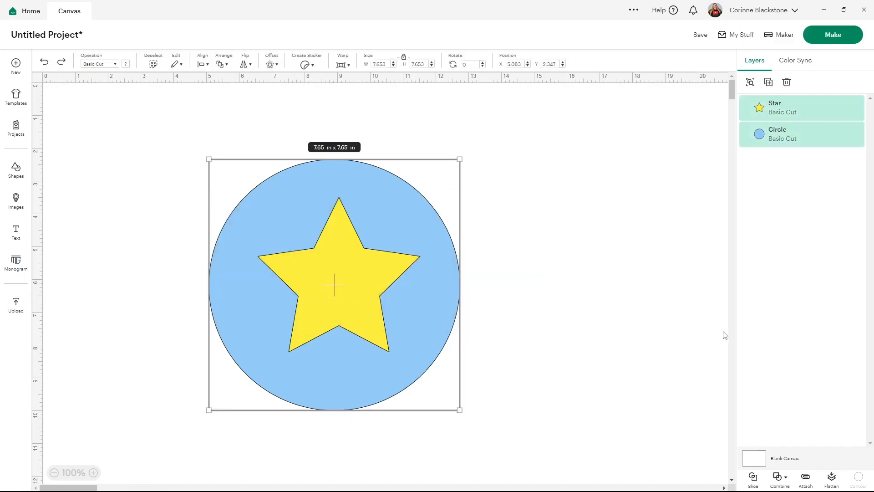
click(786, 482)
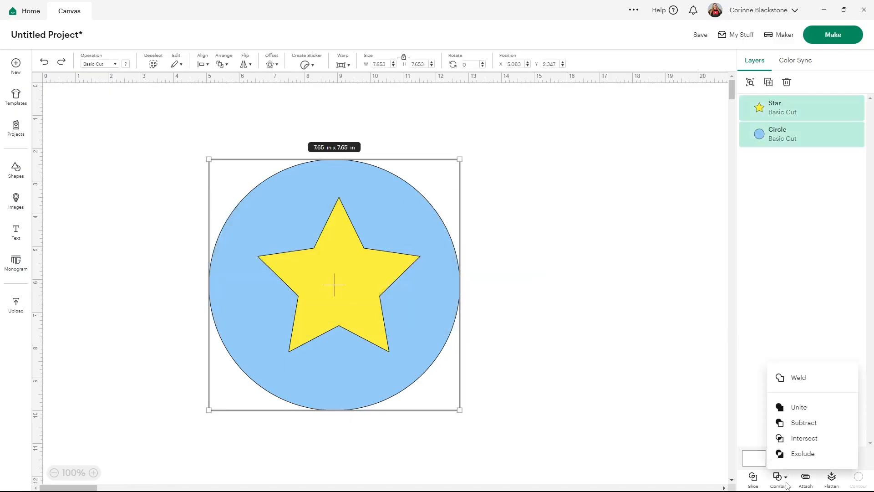
click(804, 454)
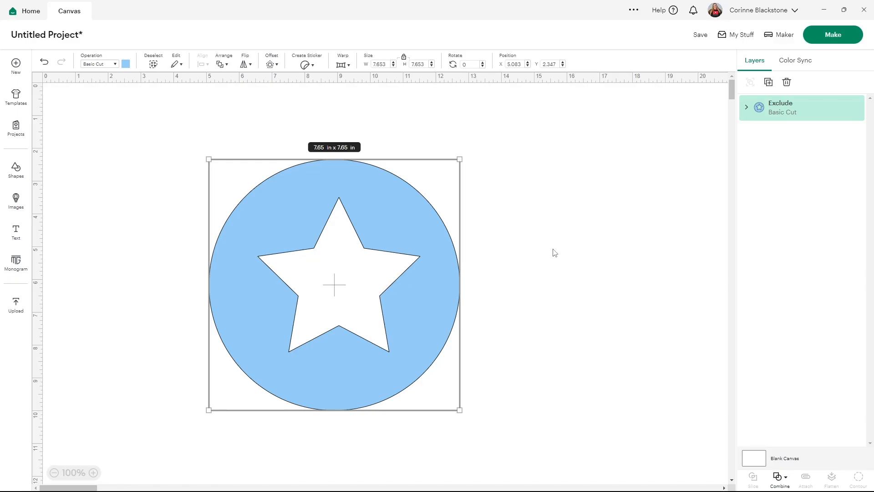
click(43, 66)
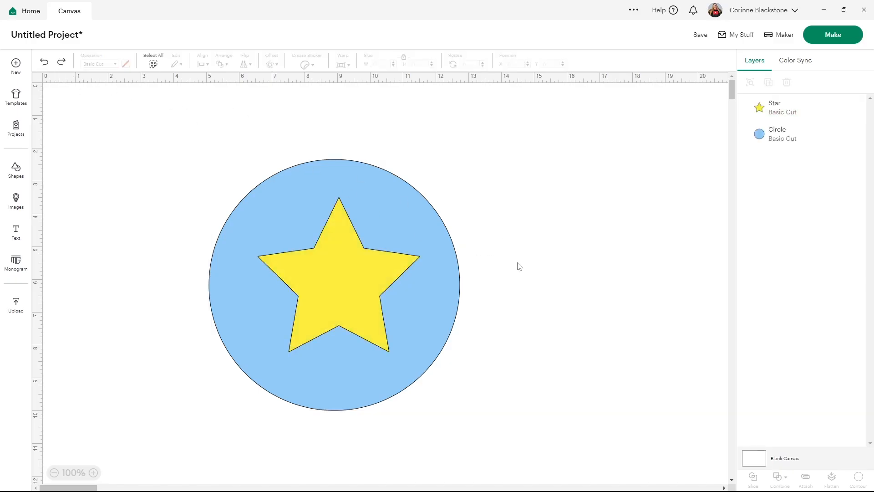
- Attach the star and the circle to each other
drag(521, 349, 154, 156)
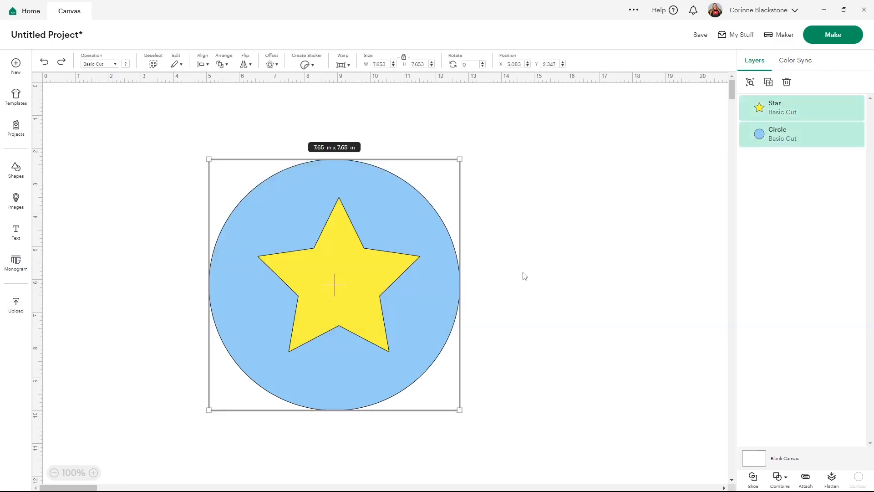
click(805, 478)
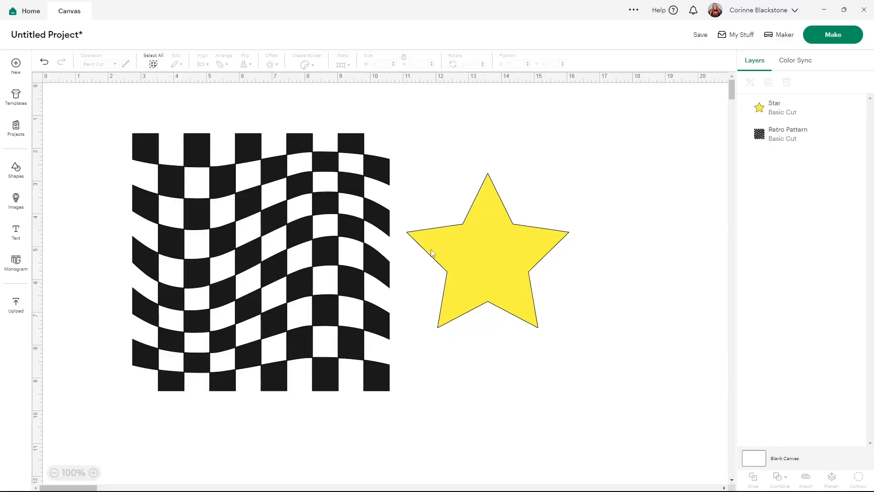
- Place the yellow star over the checkered retro pattern and enlarge it to about 7.47 x 7.11 in
drag(416, 260, 187, 223)
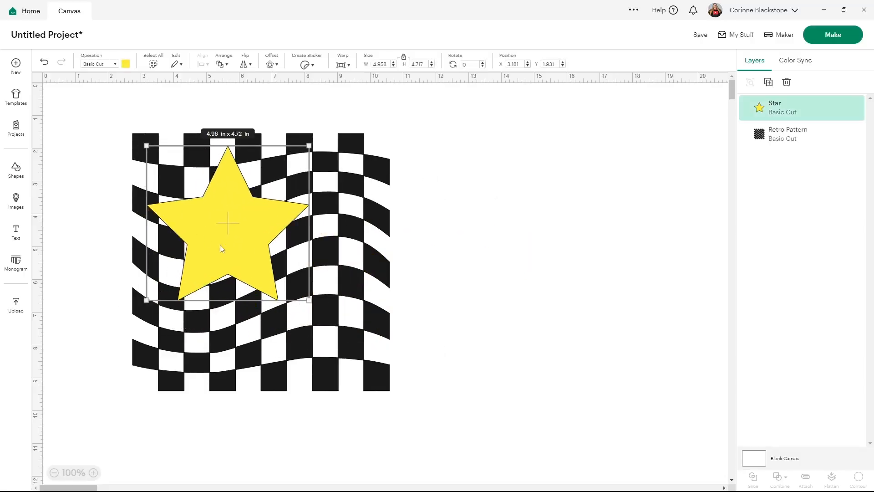
drag(309, 300, 391, 379)
drag(315, 302, 305, 301)
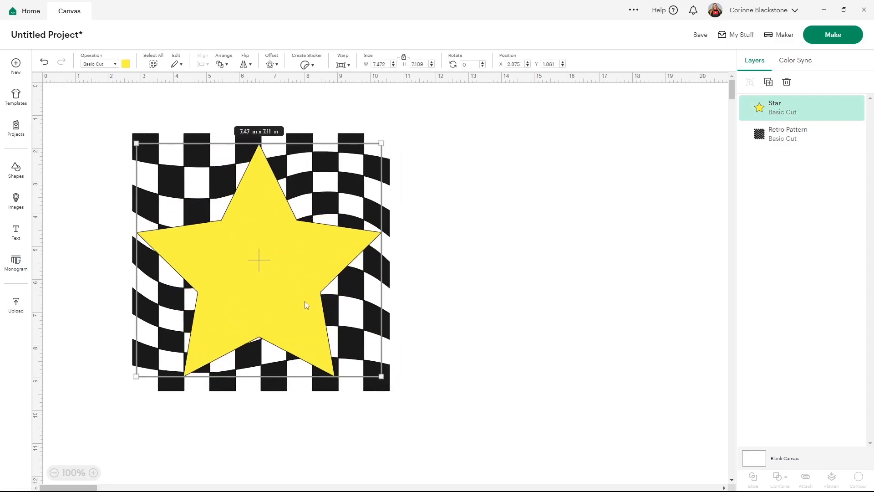
- Slice the retro pattern with the enlarged star
click(415, 198)
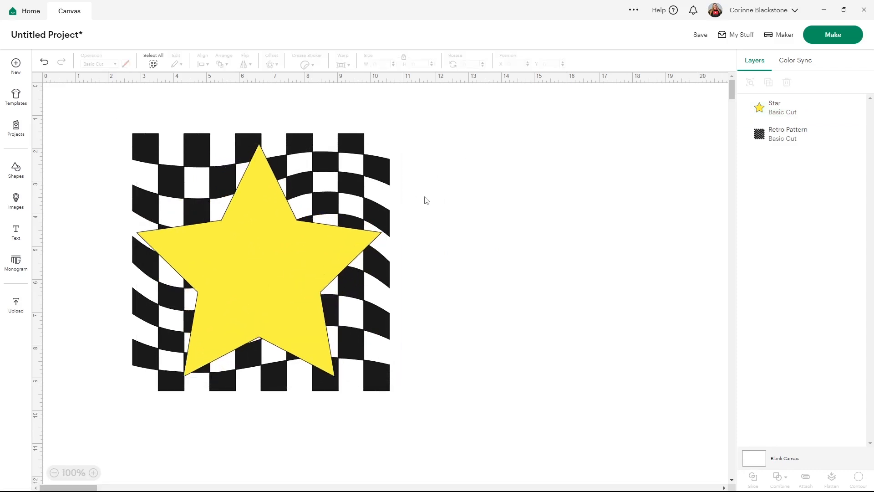
drag(442, 439, 77, 120)
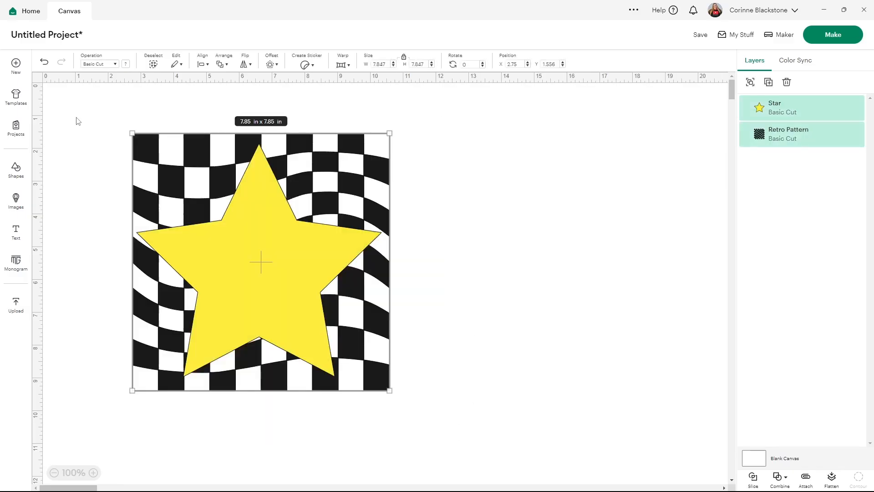
click(752, 477)
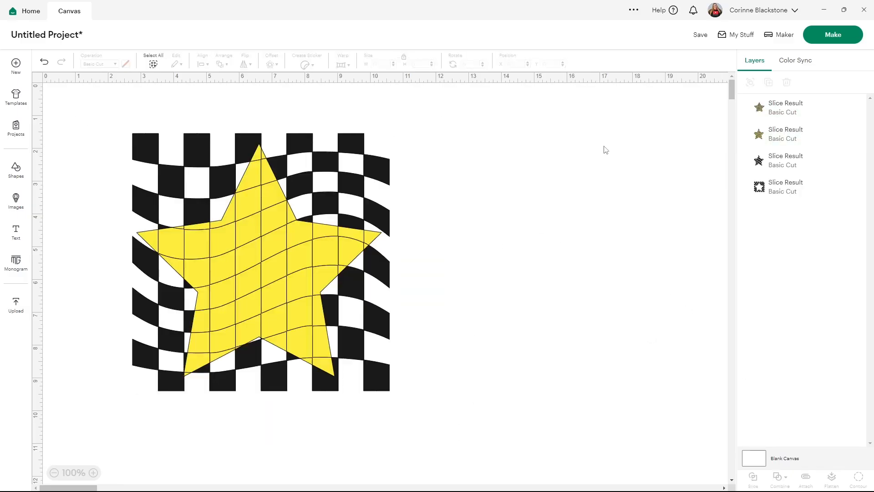
- Hide both black slice results and the second yellow one, keeping only the topmost slice result shown
click(843, 160)
click(843, 187)
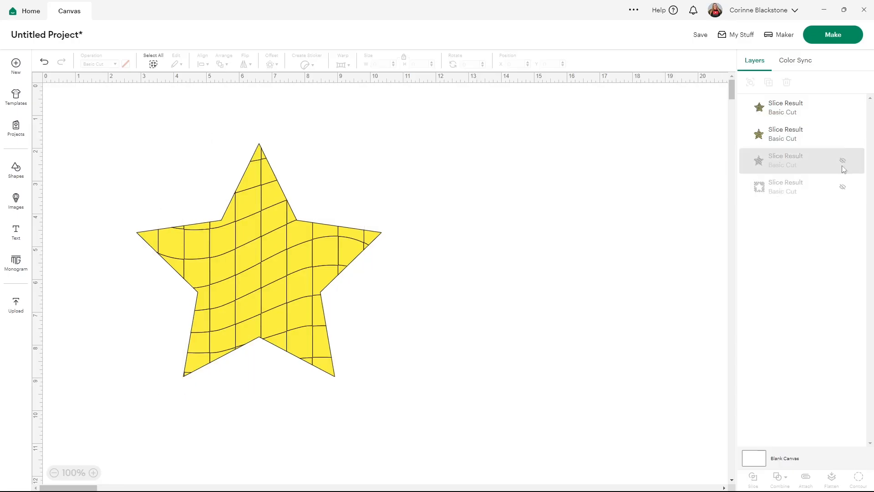
click(843, 134)
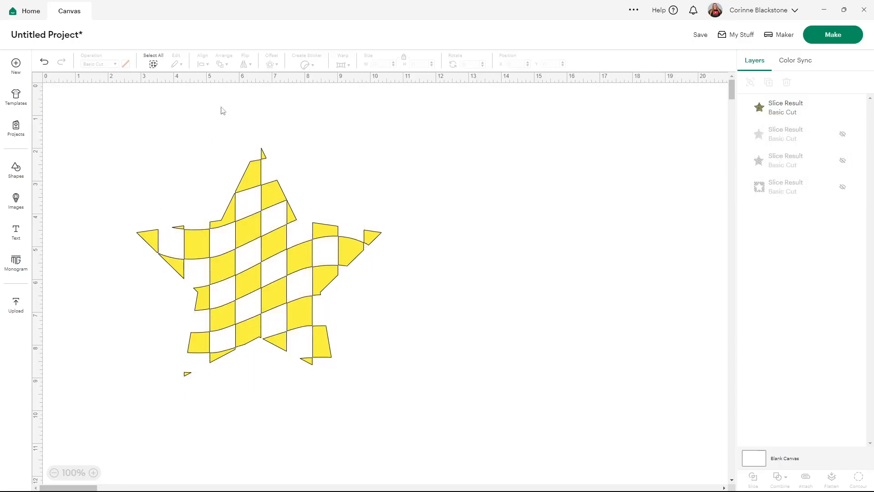
- Undo hiding the slice results, the slice itself and the star's last move
click(47, 65)
click(47, 65)
click(47, 65)
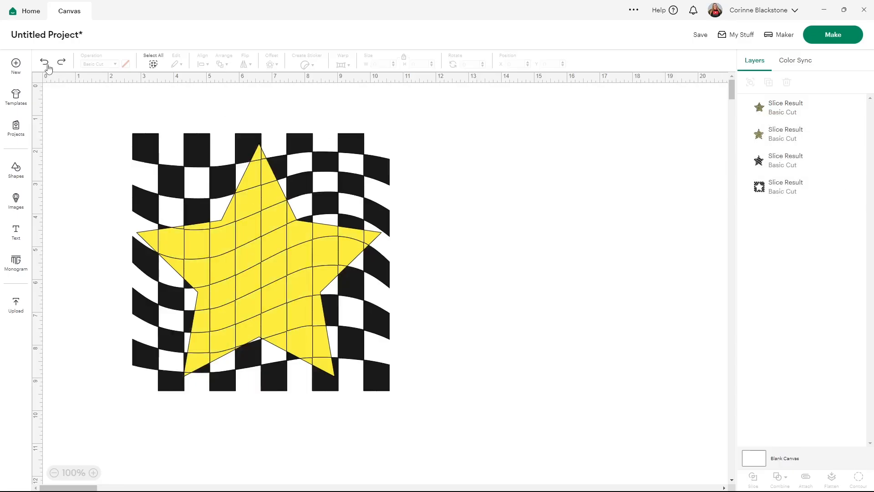
click(47, 65)
click(47, 65)
- Reposition the star slightly on the retro pattern and combine the two layers with Intersect
drag(246, 225, 235, 222)
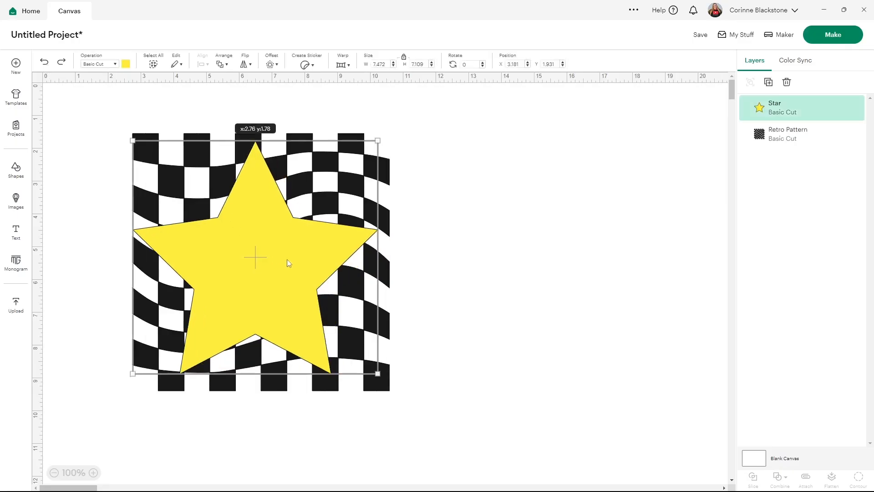
click(512, 311)
drag(465, 413, 242, 205)
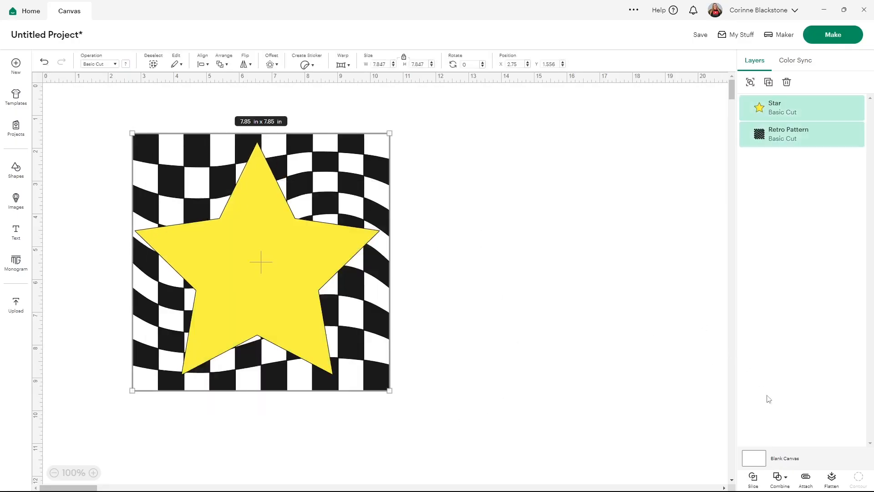
click(781, 478)
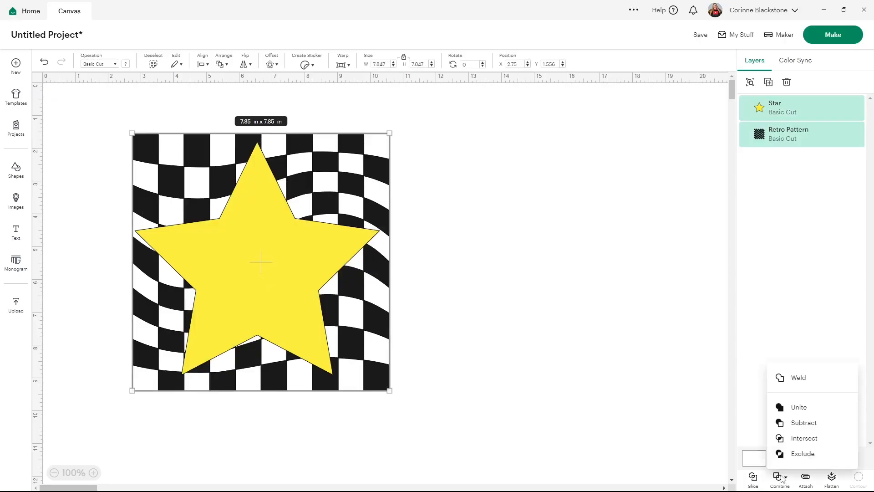
click(800, 440)
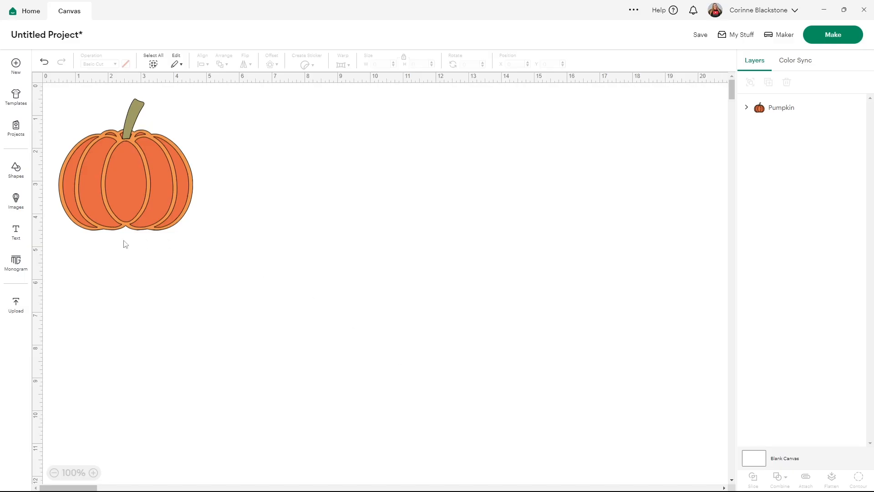
- Upload the "Intricate Floral Pattern With Vibrant Flowers" image from the playground folder as a pattern fill
click(15, 305)
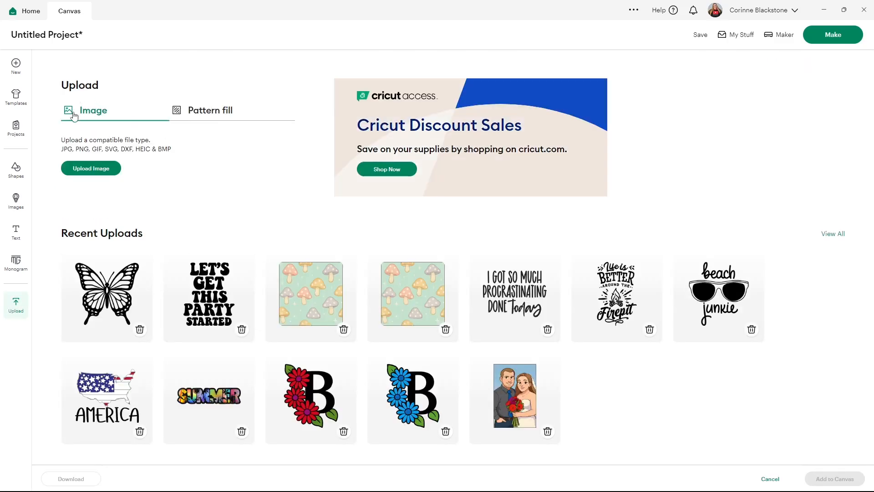
click(215, 114)
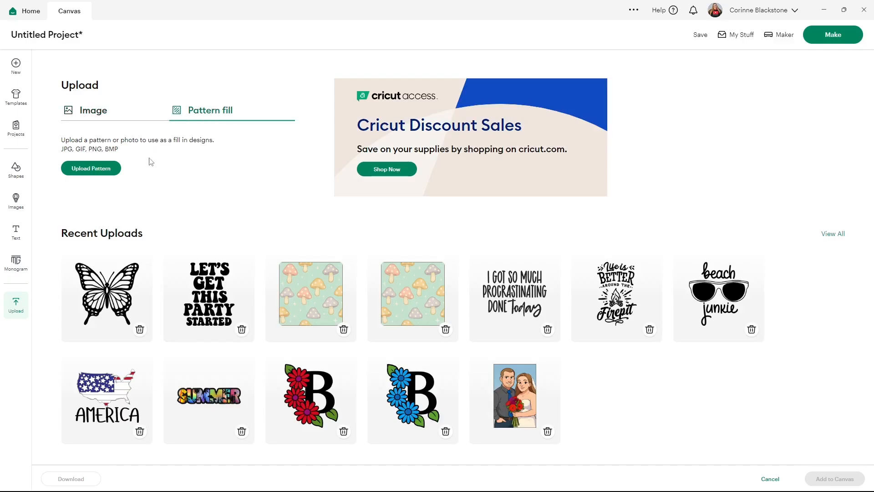
click(102, 169)
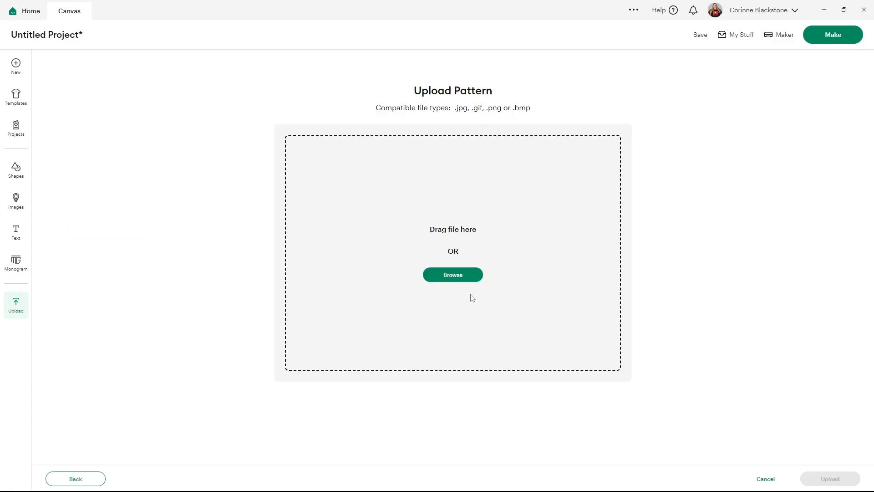
click(458, 279)
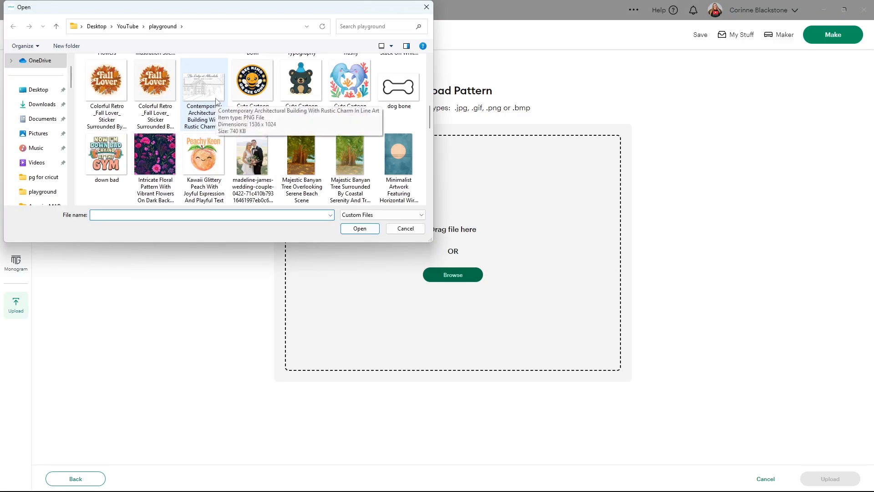
scroll(216, 101, down, 1)
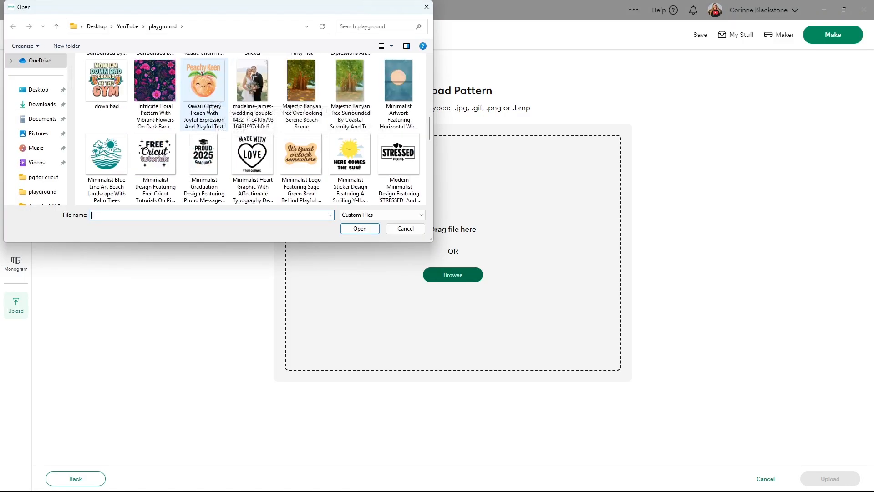
double_click(160, 84)
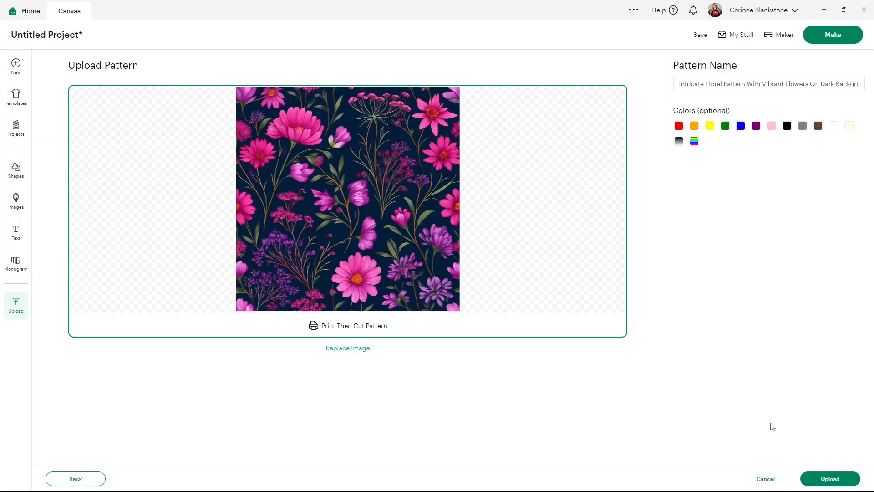
click(813, 478)
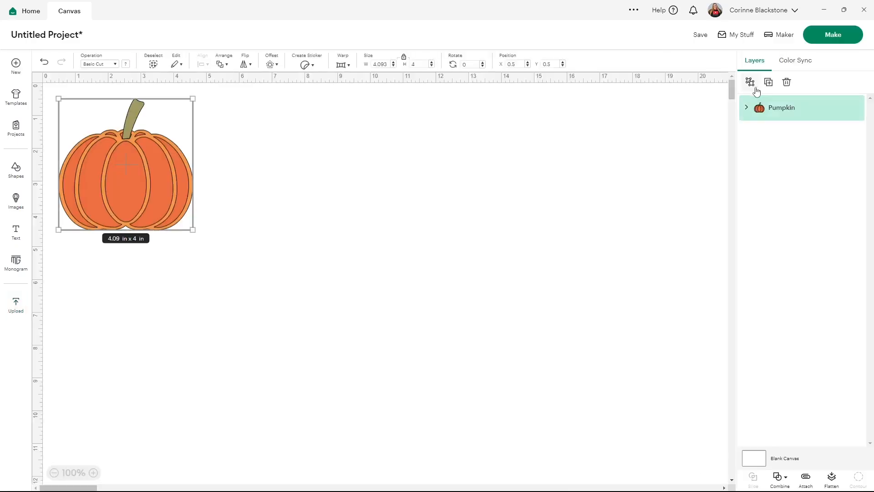
- Ungroup the pumpkin and set its solid orange base layer's operation to Print Then Cut
click(751, 83)
click(783, 158)
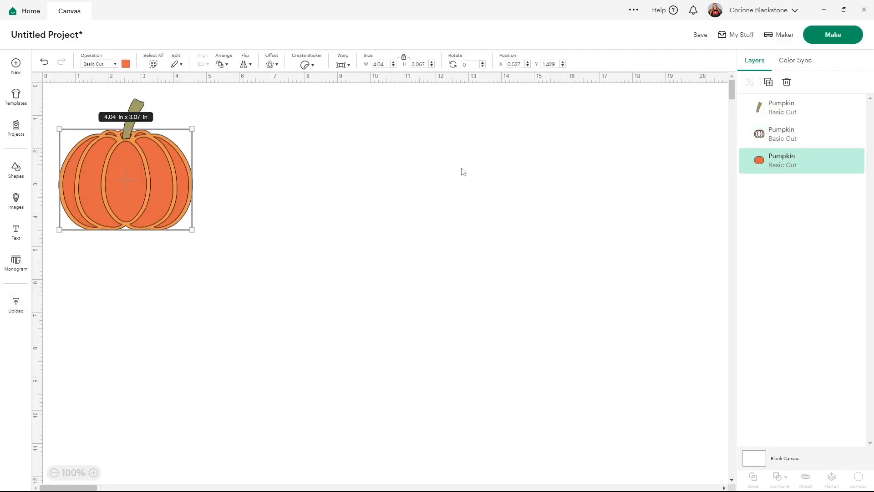
click(114, 67)
click(146, 267)
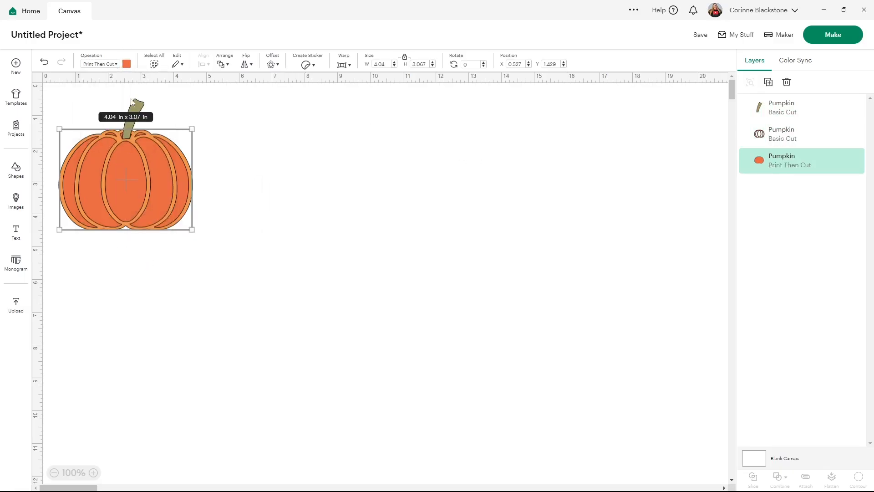
- Fill the pumpkin's solid orange base layer with the uploaded dark floral pattern instead of a color
click(127, 65)
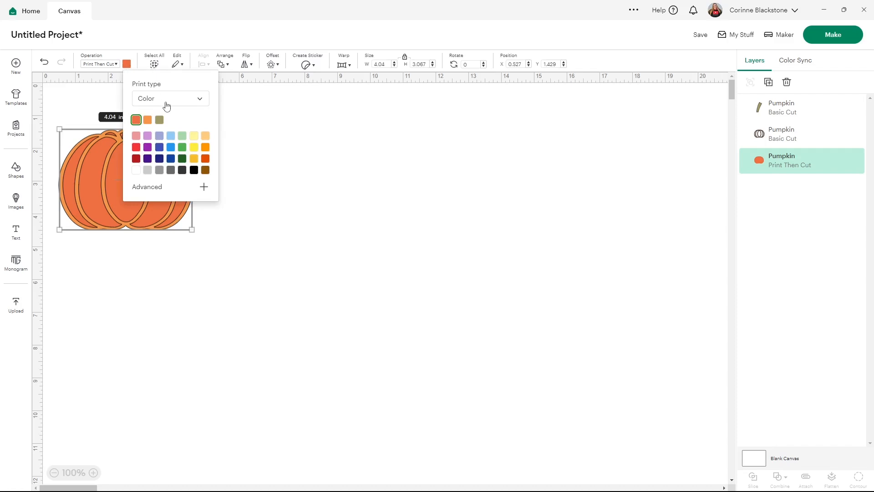
click(197, 99)
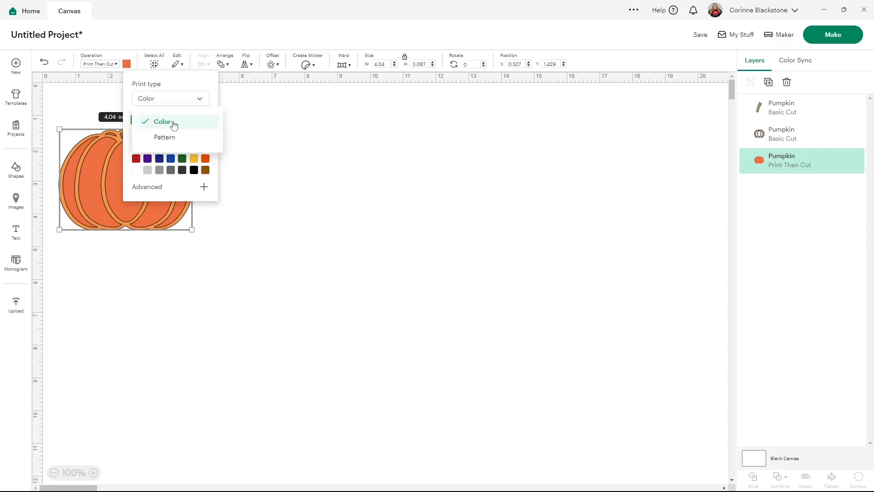
click(172, 138)
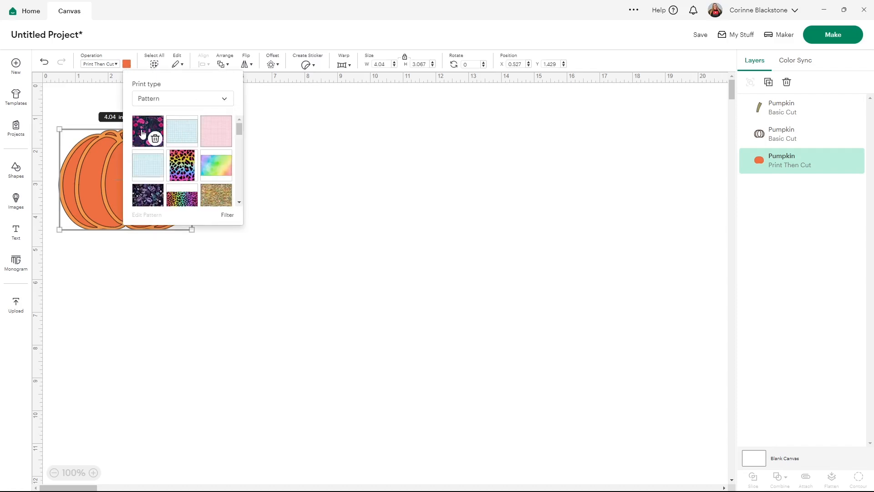
click(143, 133)
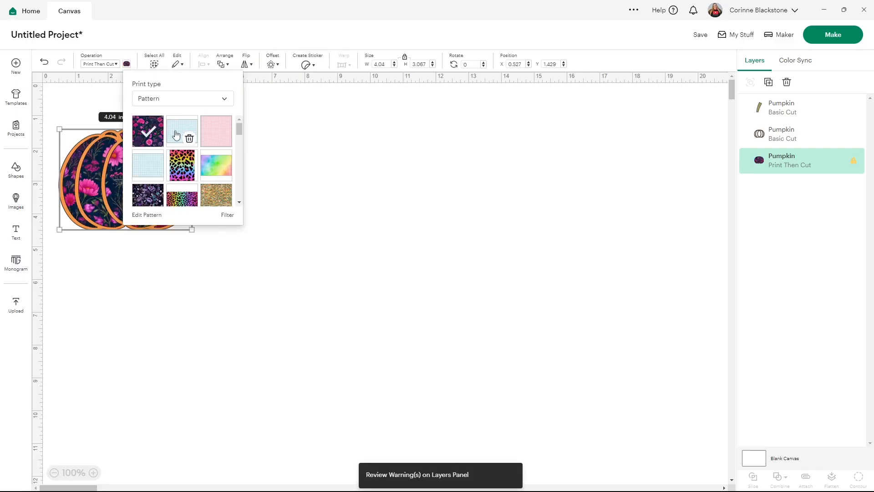
- Open the floral fill for pattern editing and set its scale to 105 and its horizontal position to 12
click(142, 216)
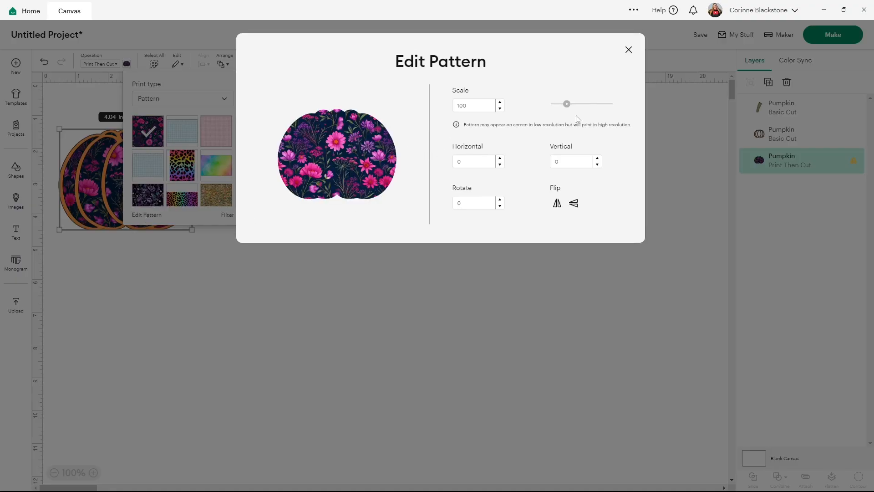
mouse_move(570, 108)
mouse_down()
mouse_move(589, 107)
mouse_move(545, 107)
mouse_move(565, 107)
mouse_up()
click(501, 158)
click(500, 158)
click(501, 158)
click(501, 158)
click(500, 158)
click(501, 158)
click(500, 158)
click(500, 158)
click(500, 158)
click(500, 158)
click(500, 158)
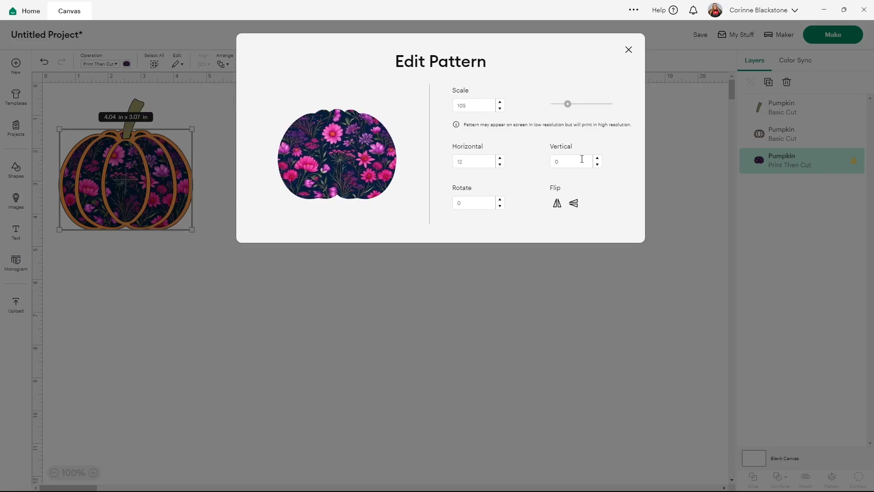
- Set the floral pattern's vertical position to -13
click(597, 165)
click(597, 165)
click(597, 165)
click(597, 165)
click(597, 165)
click(598, 165)
click(598, 165)
click(597, 164)
click(598, 165)
- Try flipping the floral pattern horizontally and vertically, reverting each flip, and close the pattern editor
click(557, 203)
click(557, 203)
click(573, 204)
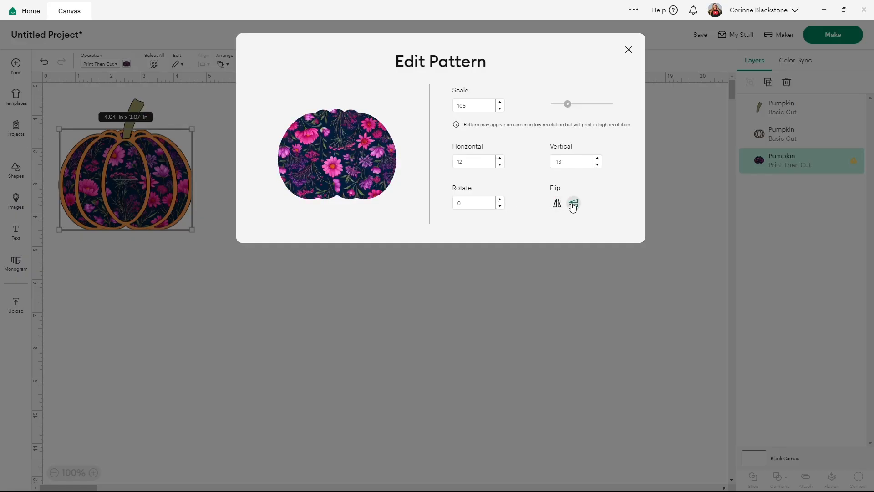
click(573, 204)
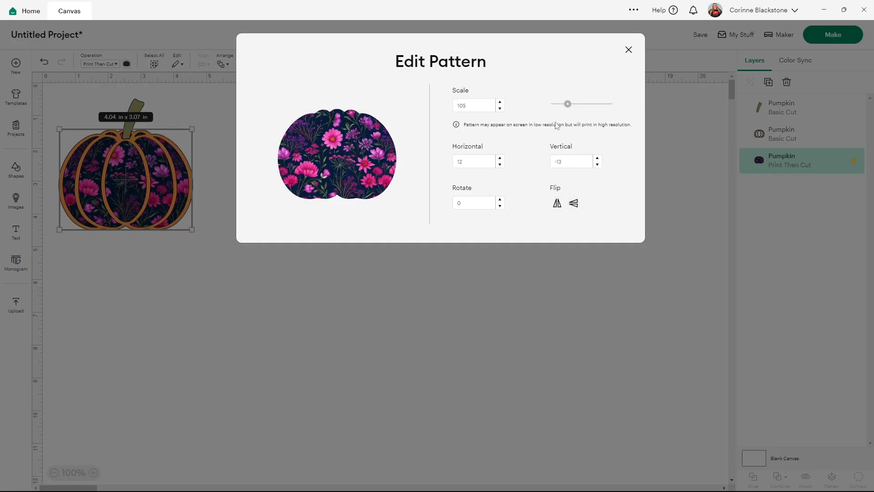
click(629, 50)
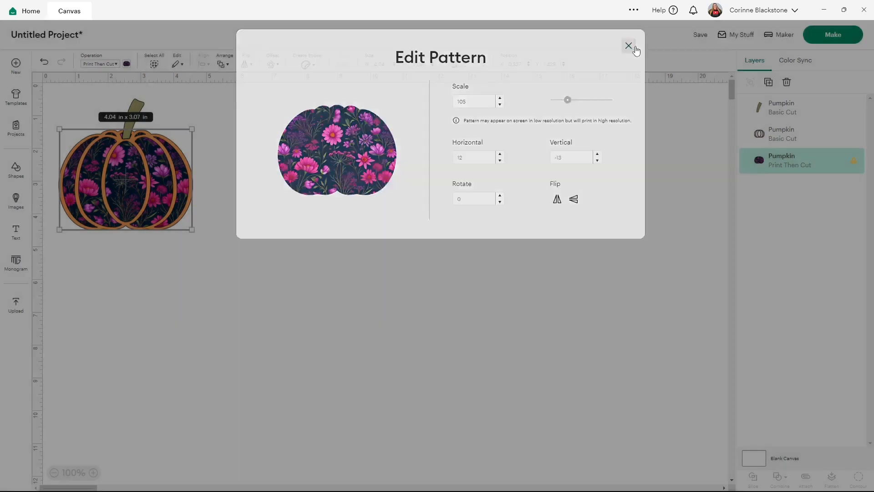
- Recolor the pumpkin's stem green and its outline layer light purple
click(747, 118)
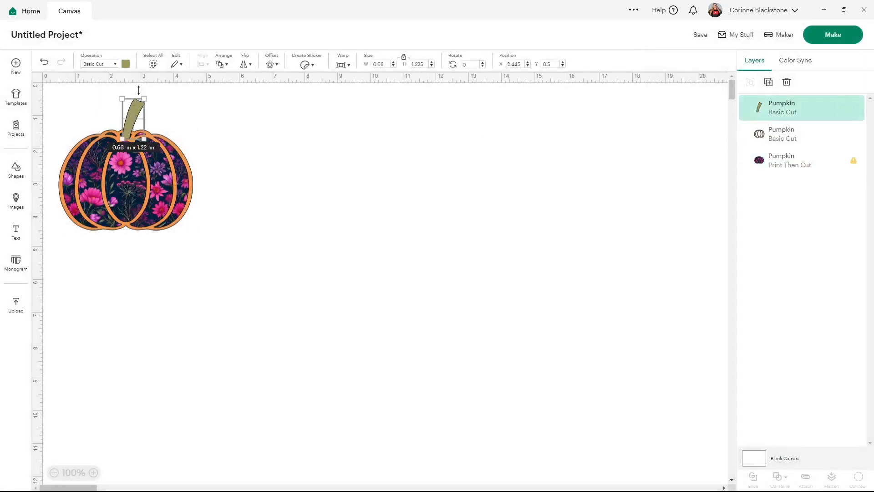
click(126, 64)
click(181, 131)
click(778, 134)
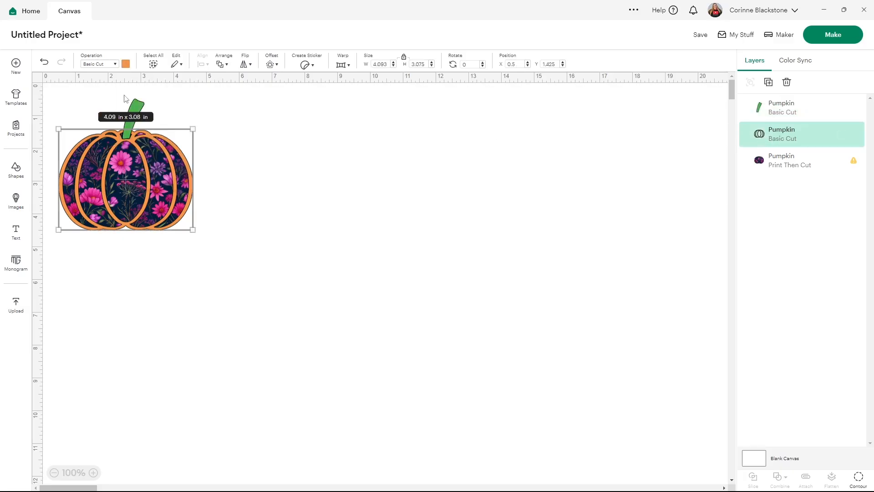
click(125, 65)
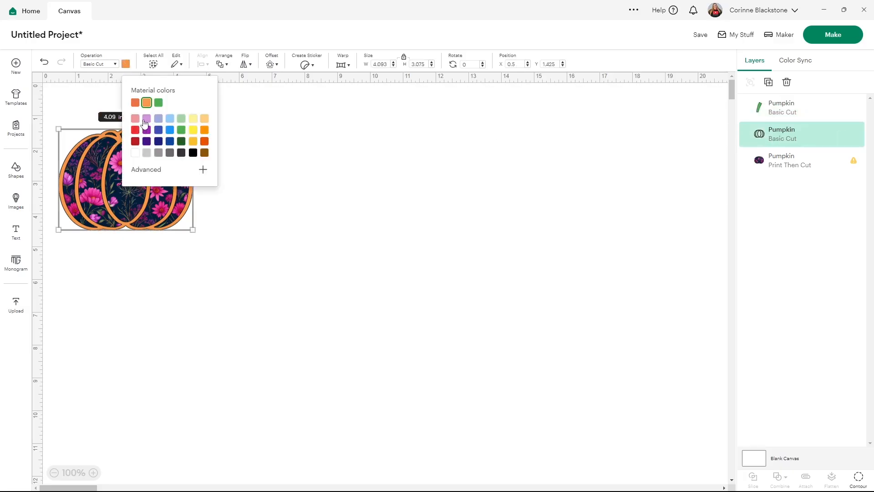
click(254, 187)
- Select all three pumpkin layers, move them to the middle of the canvas and flatten them
drag(232, 286, 48, 123)
drag(148, 186, 465, 252)
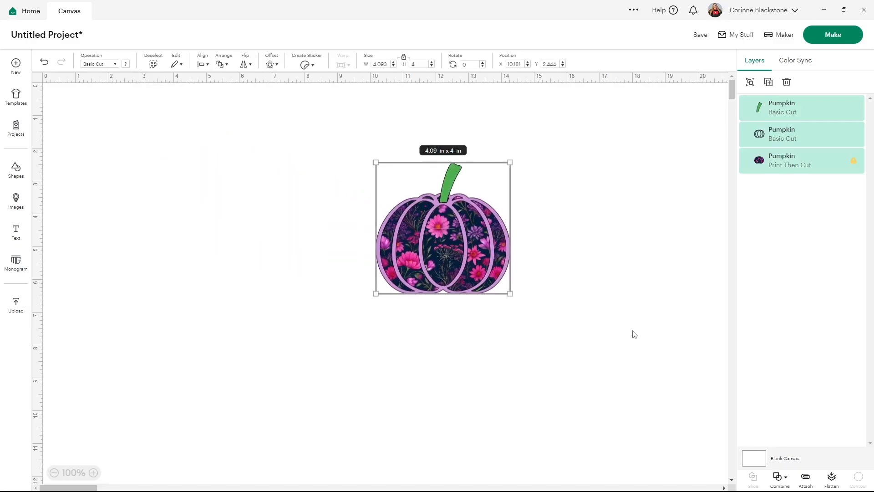
click(831, 478)
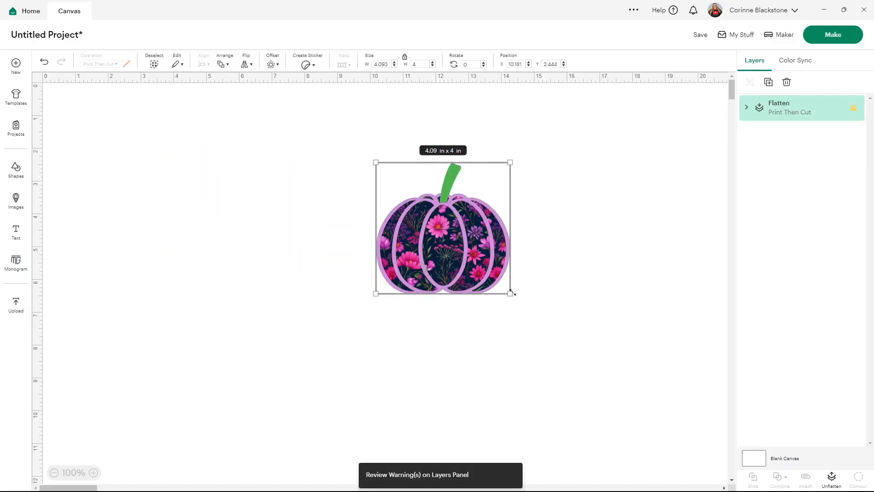
- Enlarge the flattened pumpkin to about 9.86 x 9.63 in and reposition it fully within the visible canvas
drag(510, 294, 698, 414)
drag(645, 380, 469, 311)
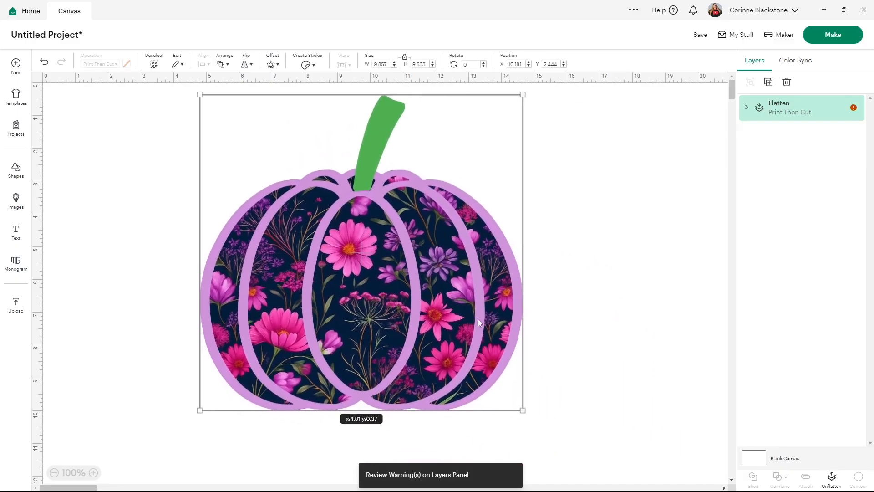
click(595, 308)
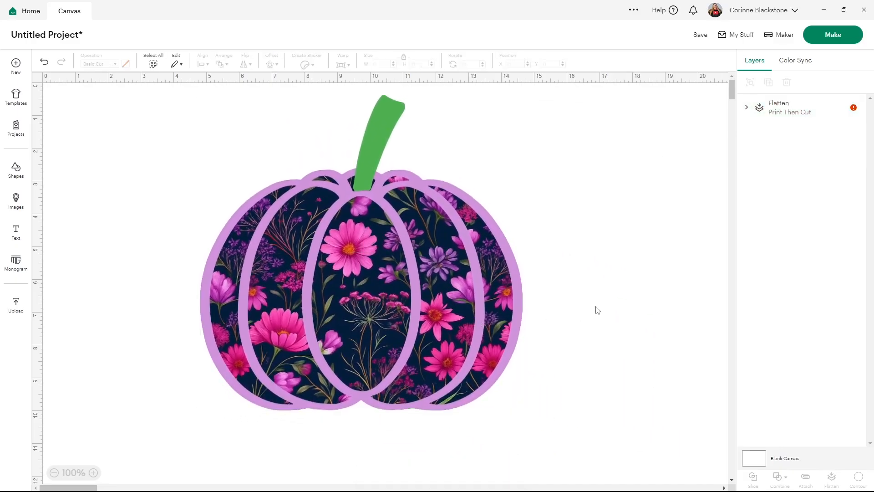
- Unflatten the pumpkin and select its floral base layer
click(761, 114)
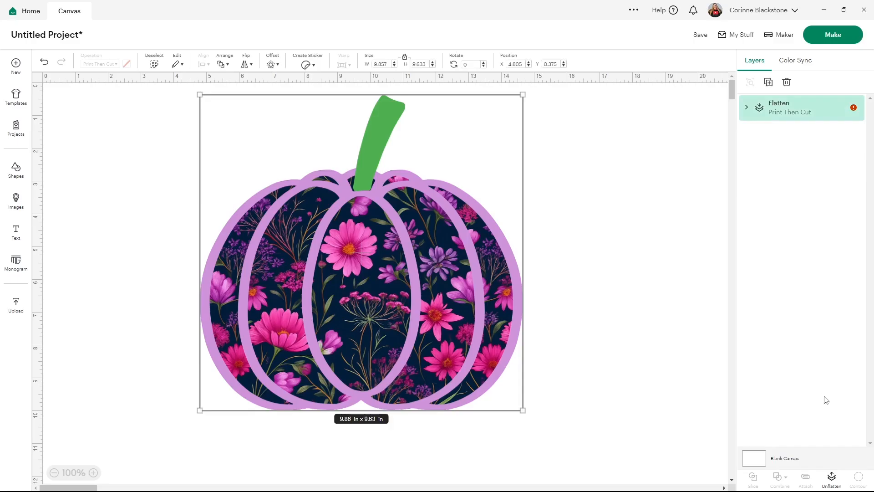
click(842, 486)
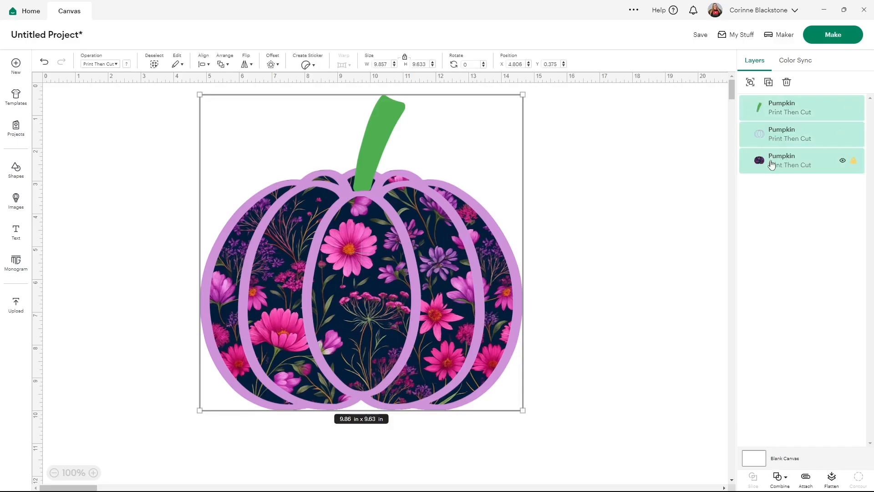
click(758, 168)
- Try the pink gingham, light blue and rainbow leopard patterns on the base layer, settling on the rainbow watercolor pattern
click(127, 64)
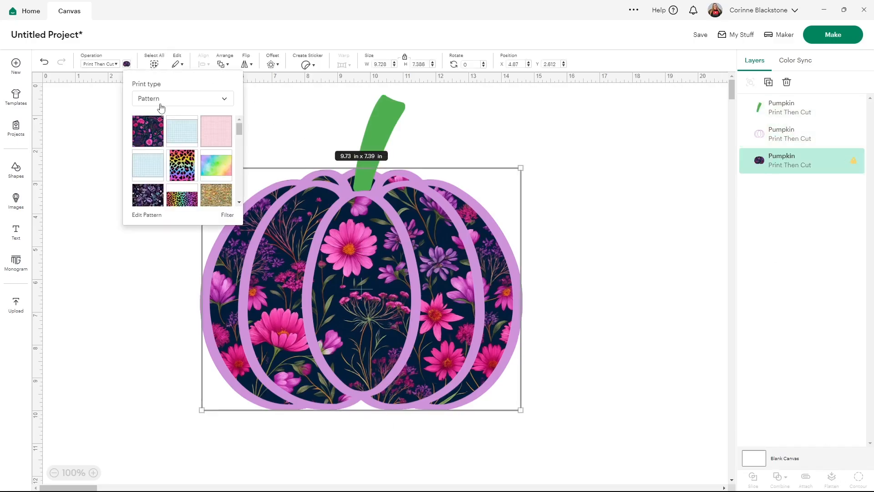
click(207, 128)
click(193, 134)
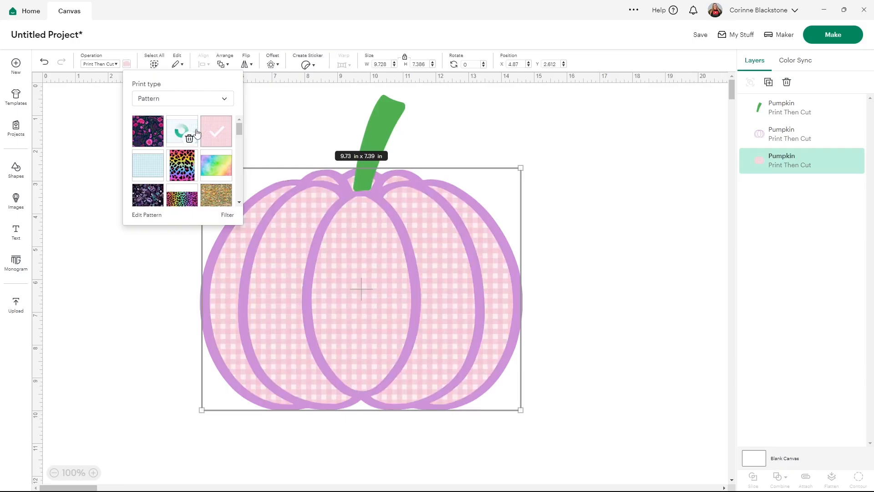
click(177, 161)
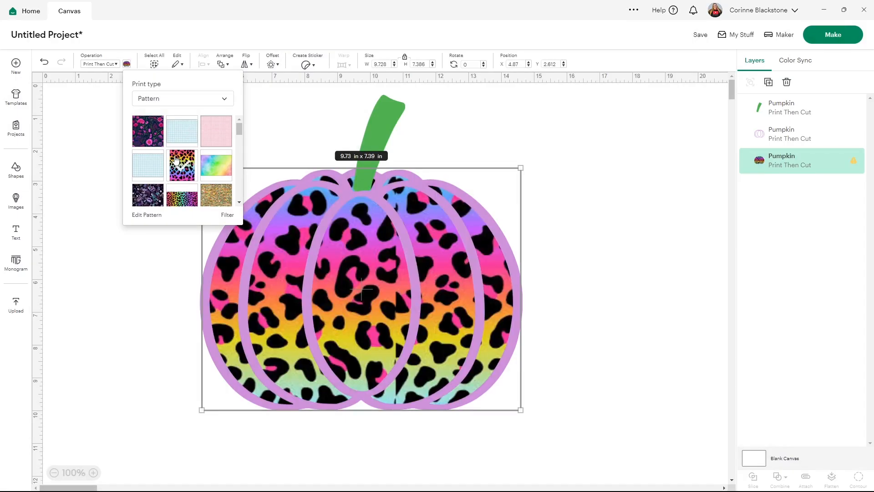
click(210, 166)
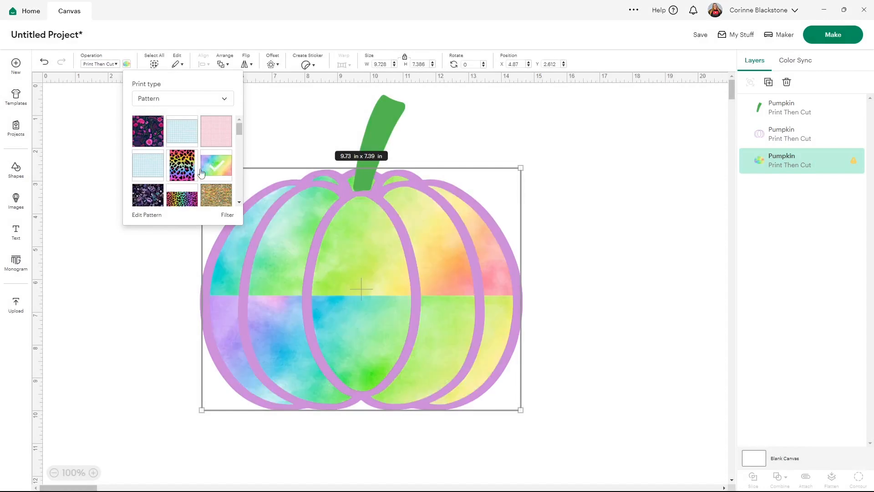
- Edit the watercolor pattern to scale 206, horizontal position -74 and vertical position 23
click(147, 215)
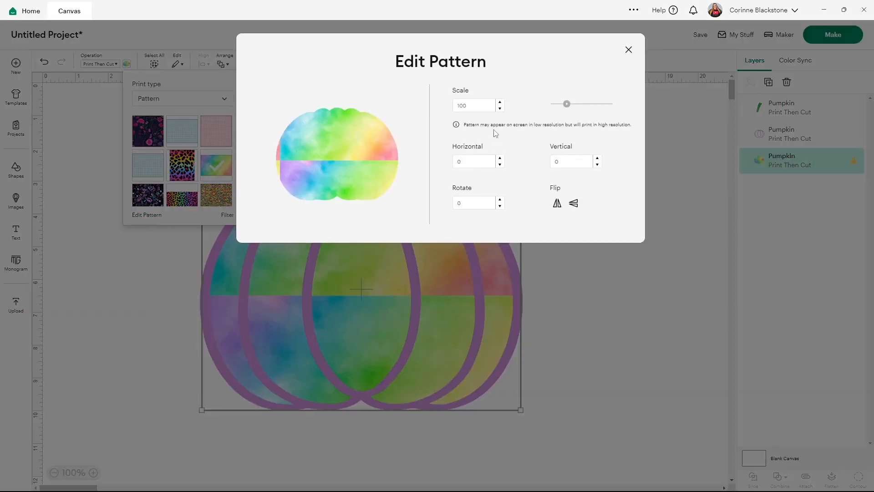
mouse_move(567, 104)
mouse_down()
mouse_move(579, 106)
mouse_move(558, 106)
mouse_move(582, 108)
mouse_up()
click(500, 165)
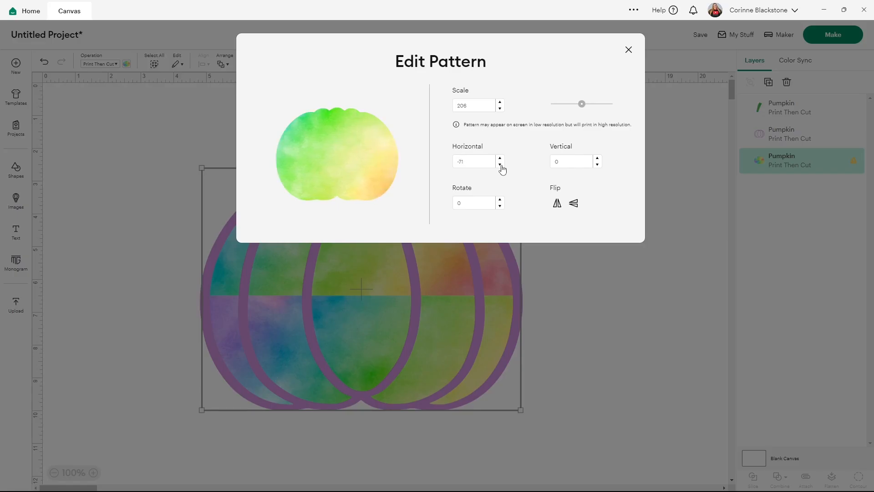
click(598, 159)
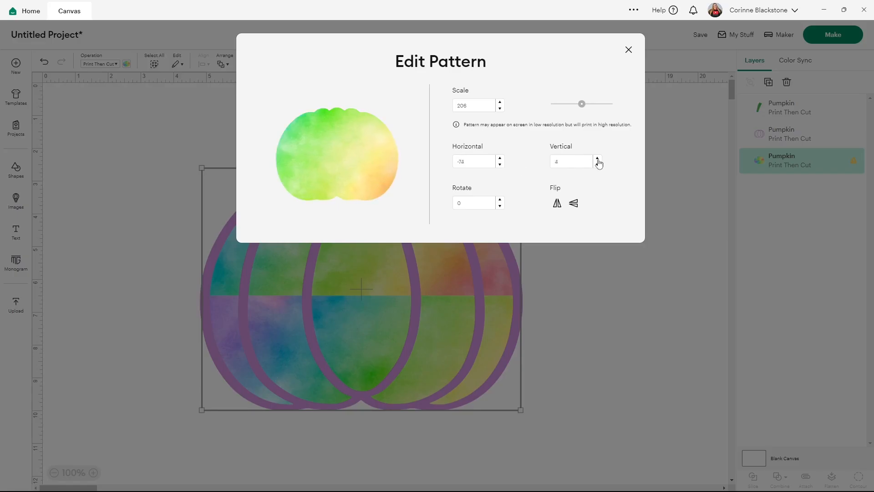
click(597, 159)
click(597, 159)
click(597, 159)
click(596, 158)
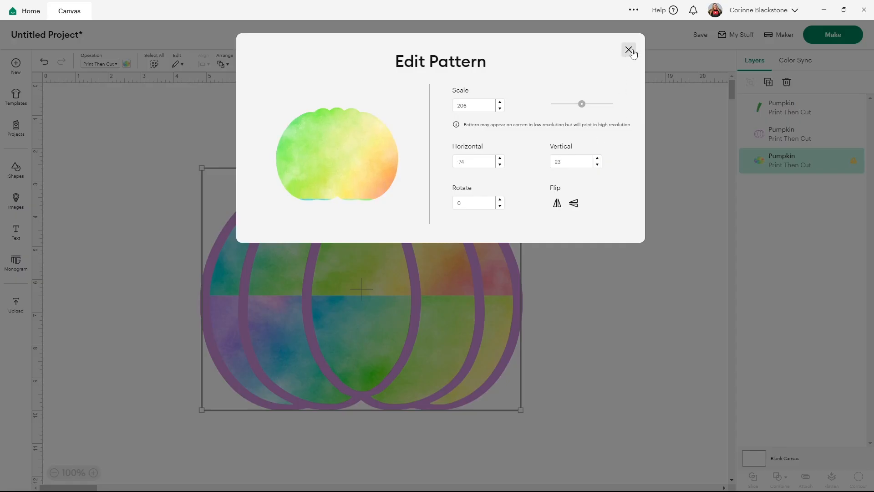
click(629, 49)
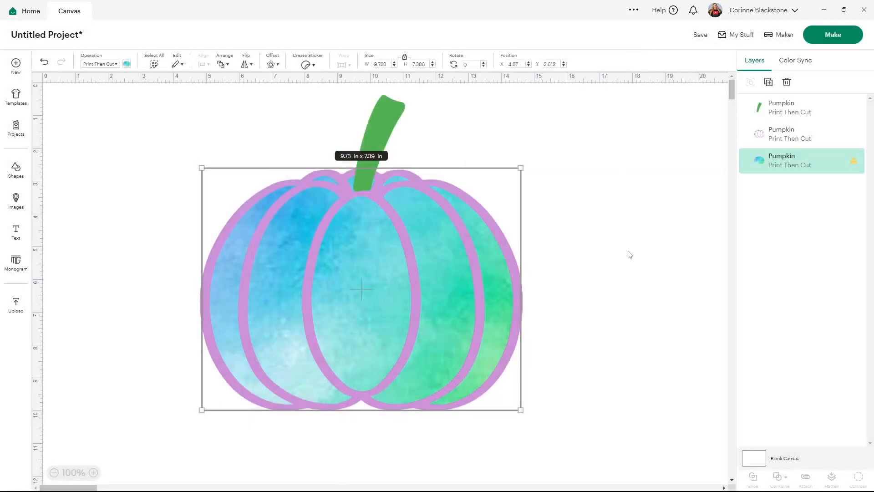
- Readjust the watercolor pattern to horizontal position 100, vertical position 50 and scale 261
click(127, 64)
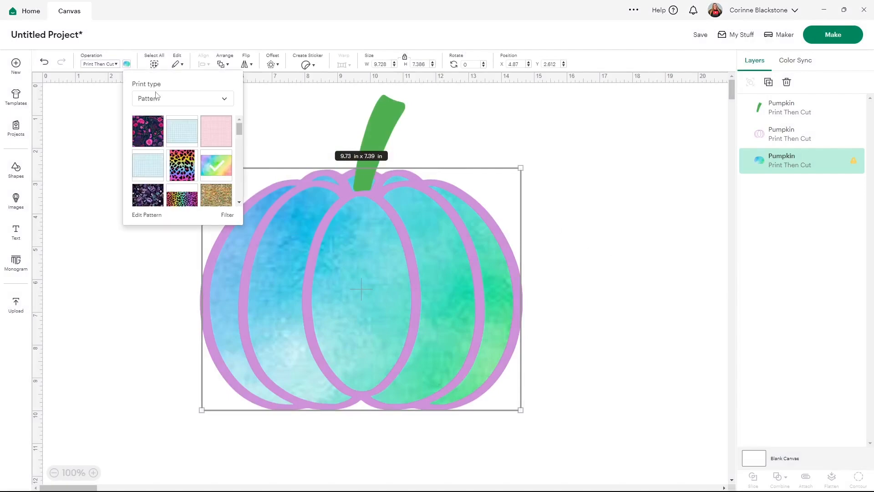
click(160, 214)
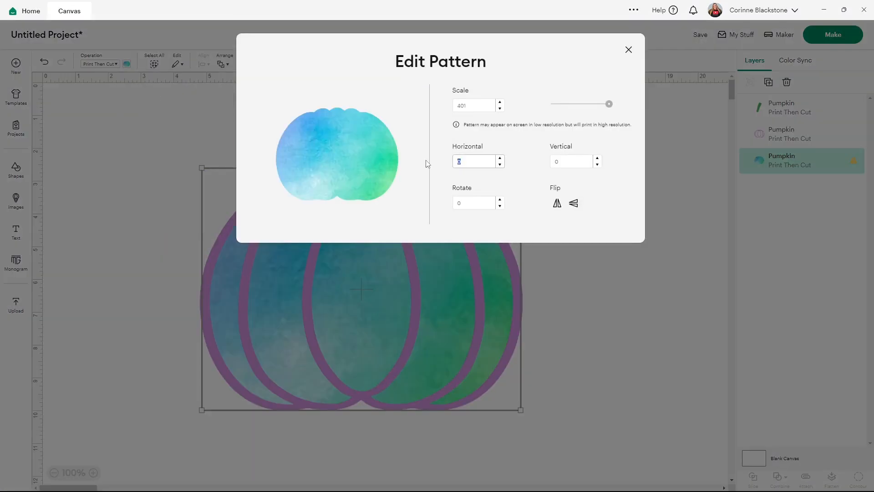
text(100)
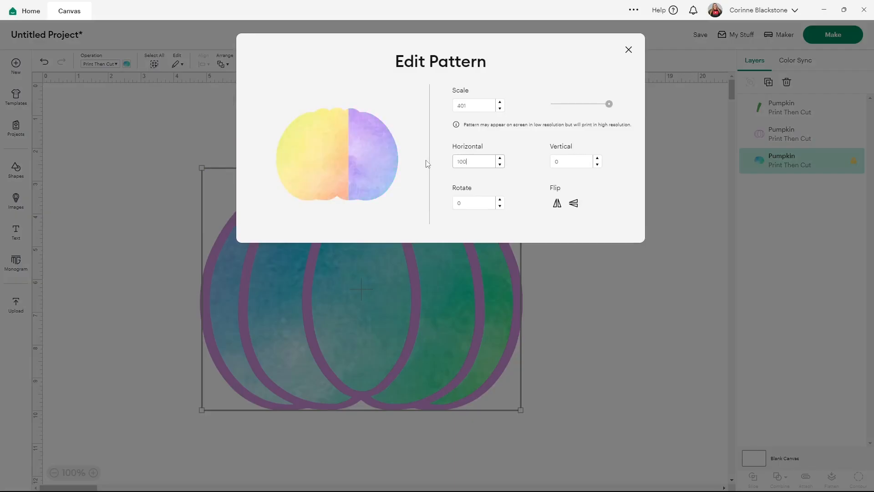
click(569, 160)
text(50)
drag(608, 105, 589, 106)
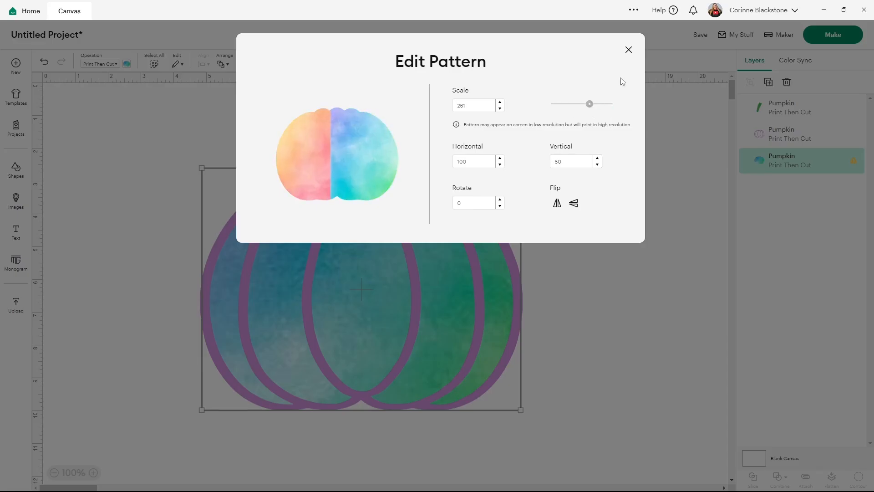
click(630, 49)
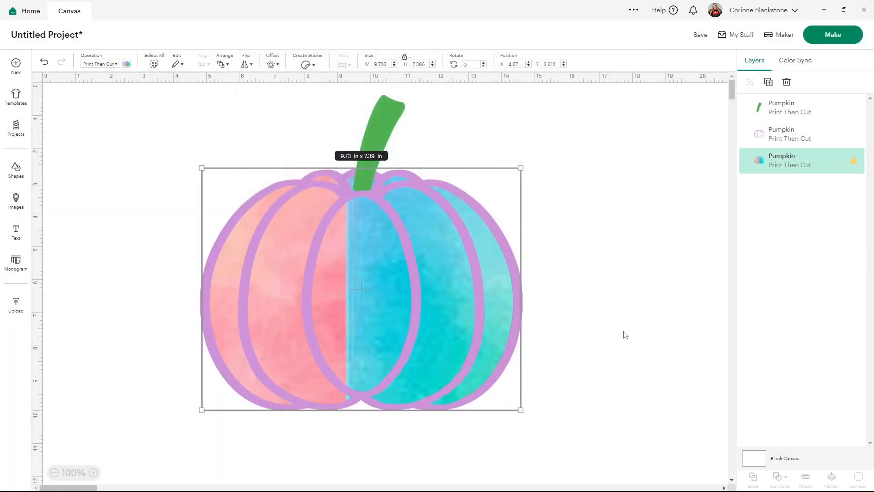